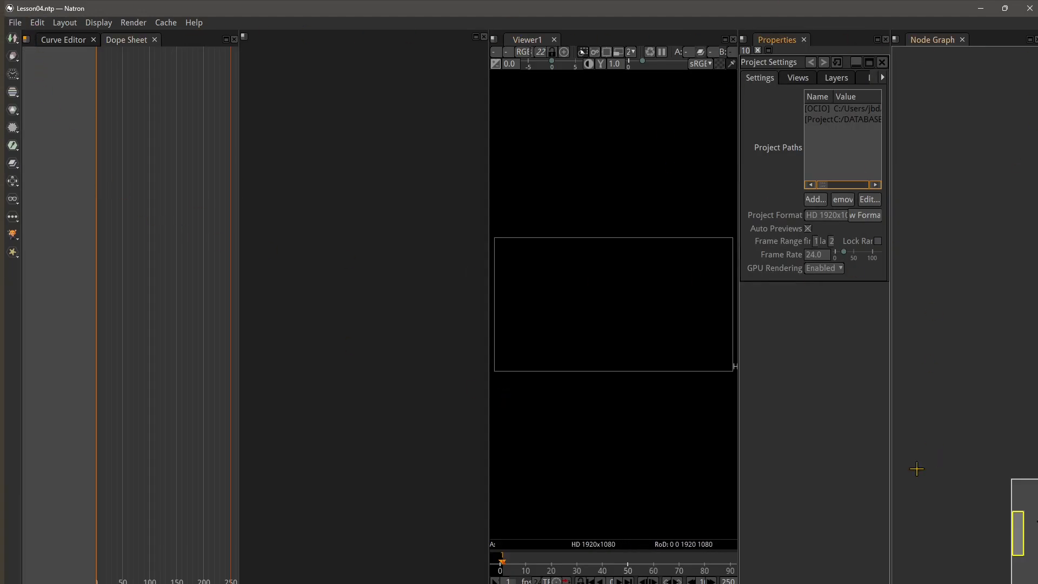
Restore the default workspace layout.
click(72, 24)
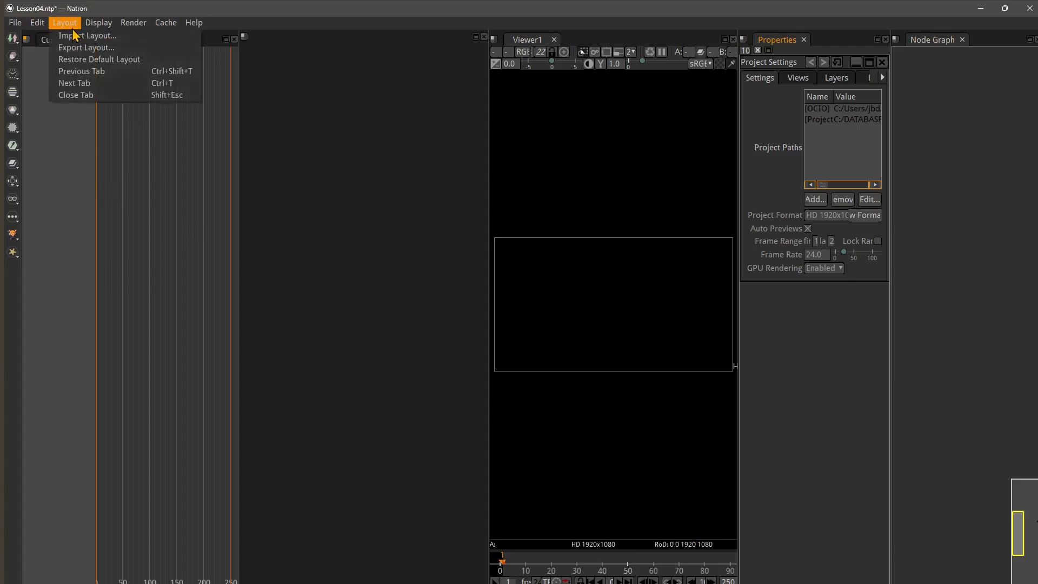
click(109, 61)
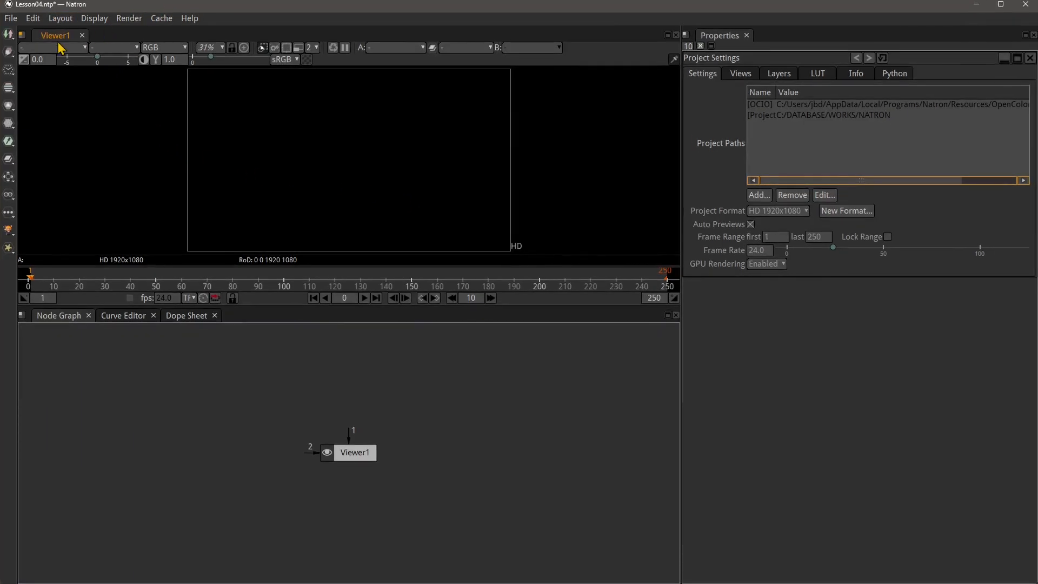
Open the Preferences window and collapse its Appearance and User Interface categories.
click(11, 20)
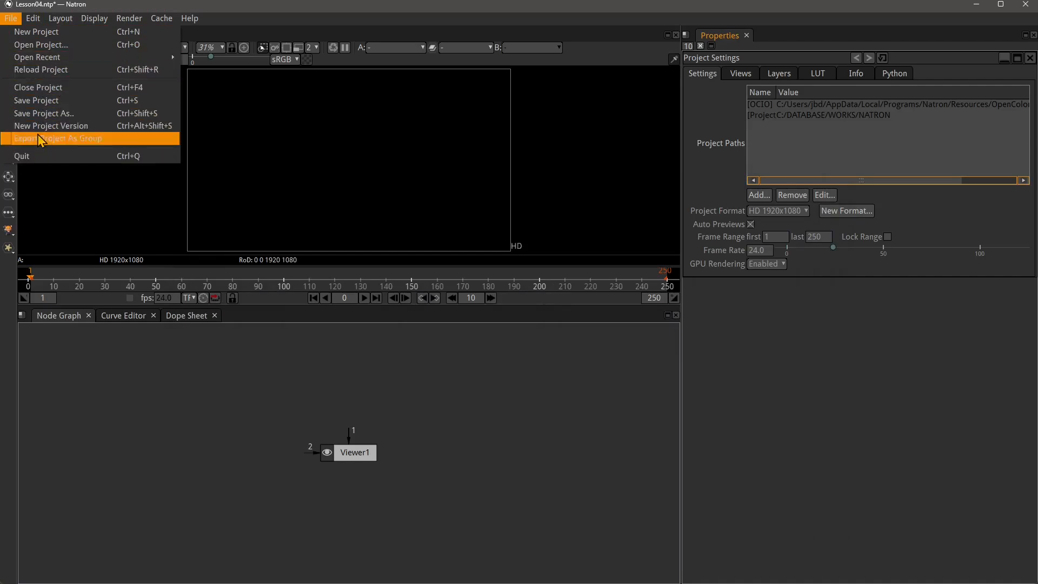
mouse_move(34, 19)
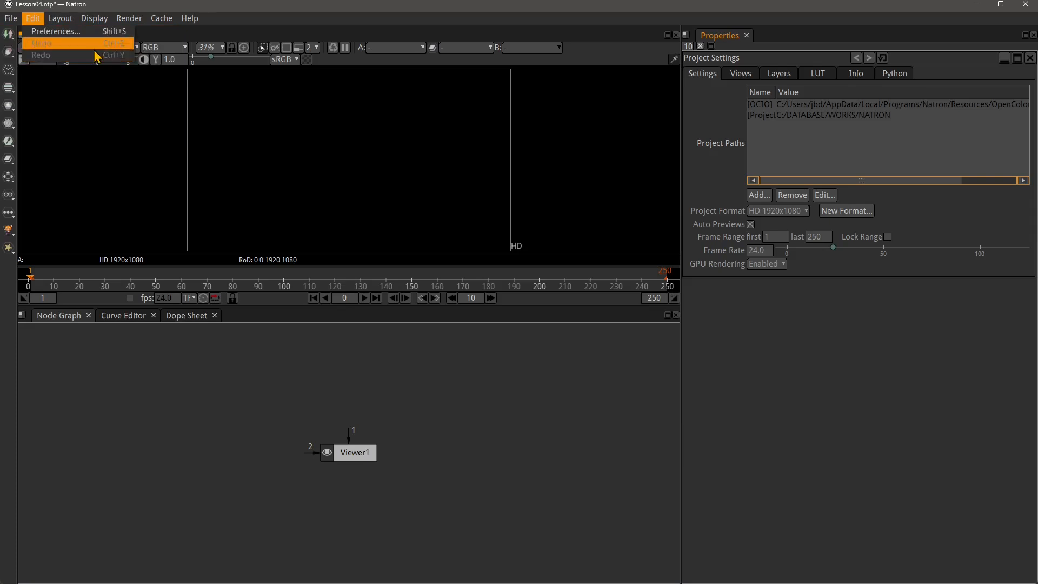
click(120, 36)
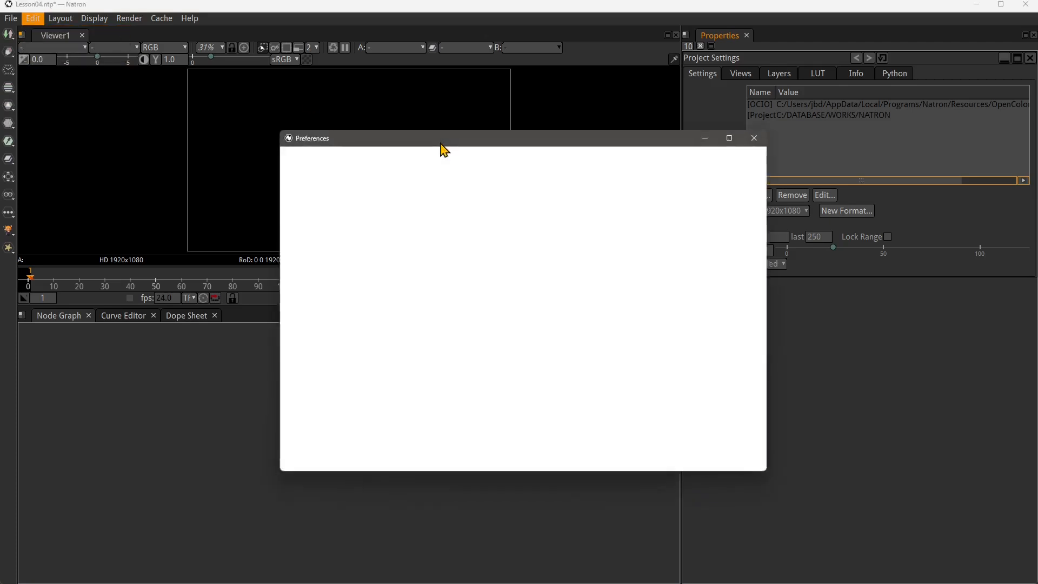
drag(431, 141, 383, 113)
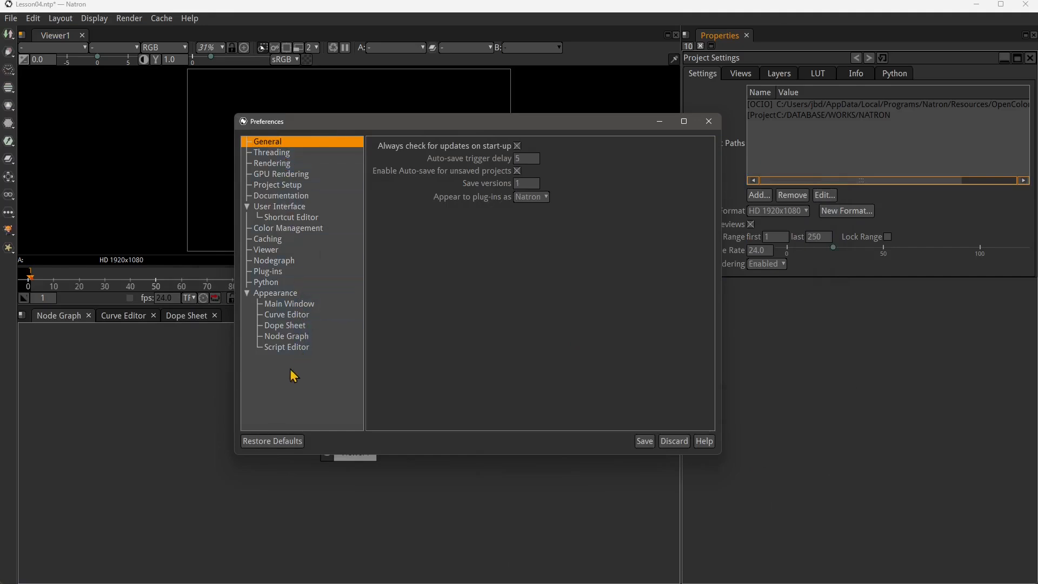
click(247, 293)
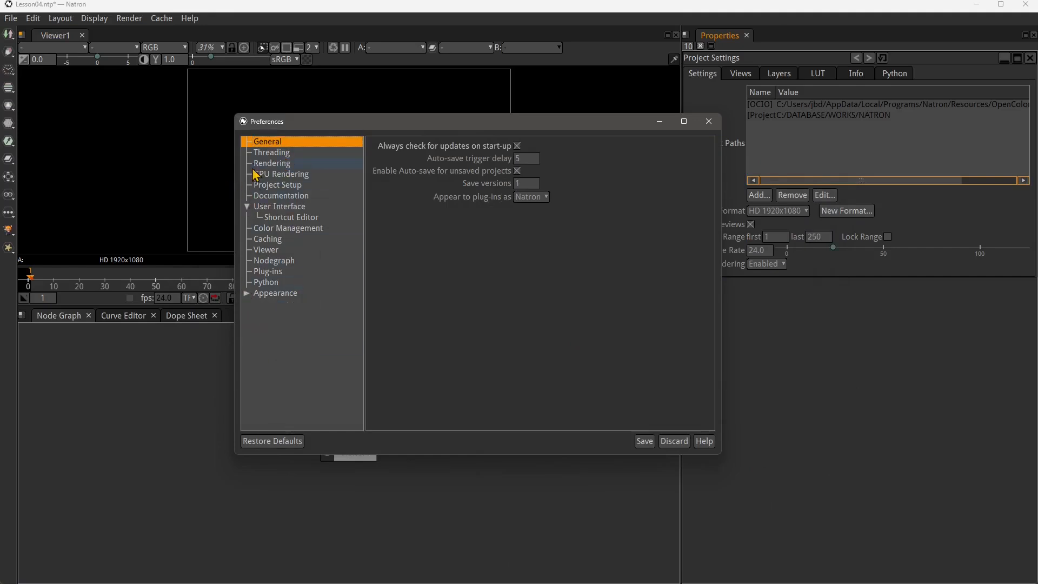
click(248, 206)
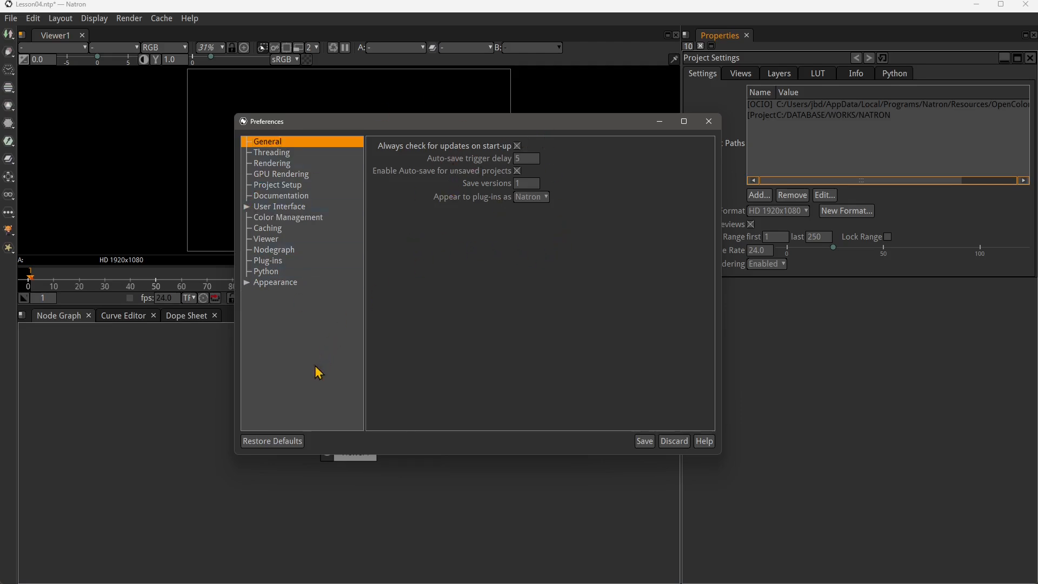
Restore all preferences to their defaults and enable the option to always check for updates on start-up.
click(273, 441)
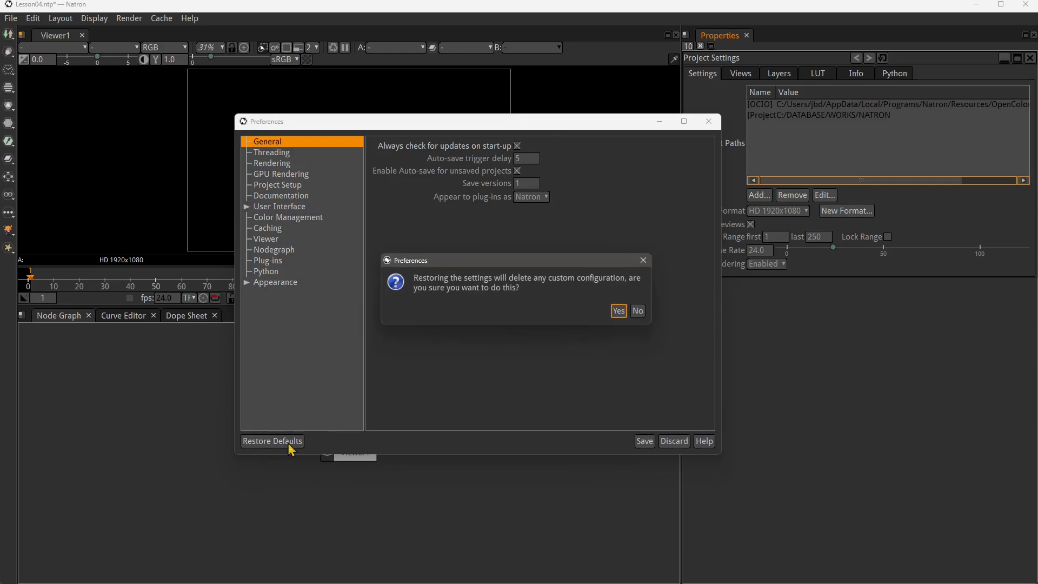
click(619, 311)
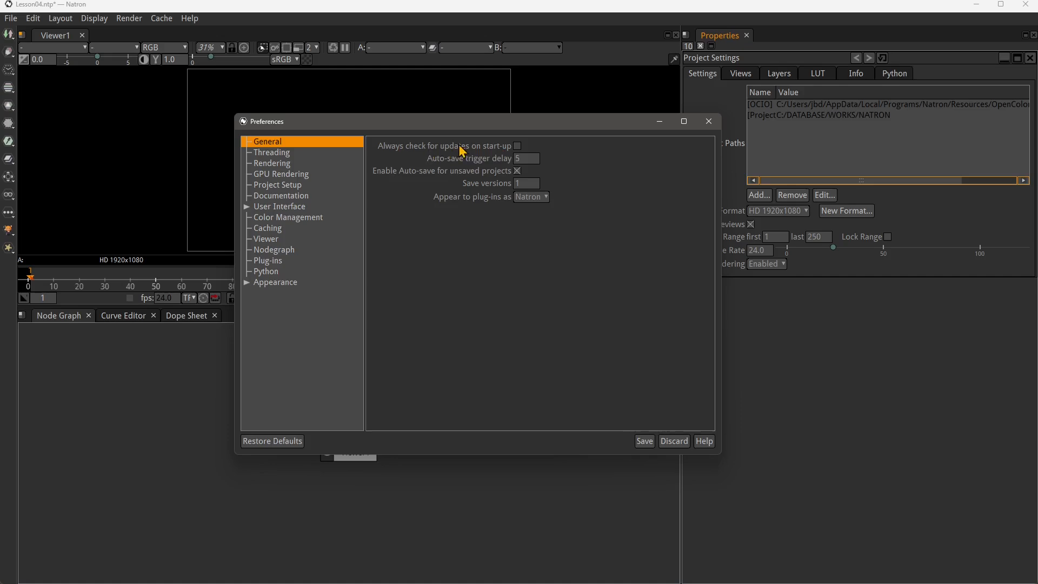
click(517, 146)
Examine the auto-save trigger delay and save versions settings in the General preferences.
double_click(516, 160)
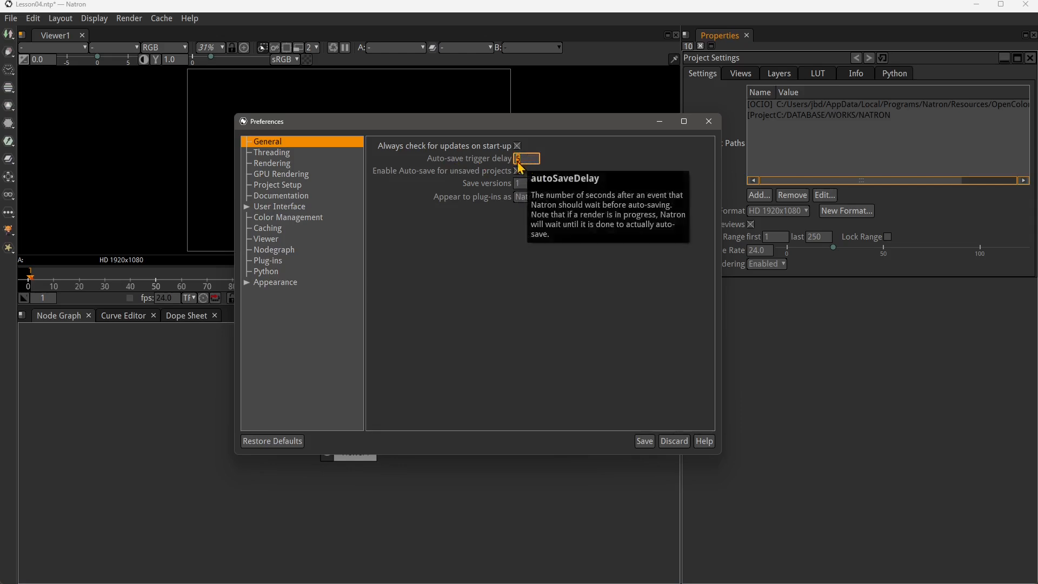
click(31, 22)
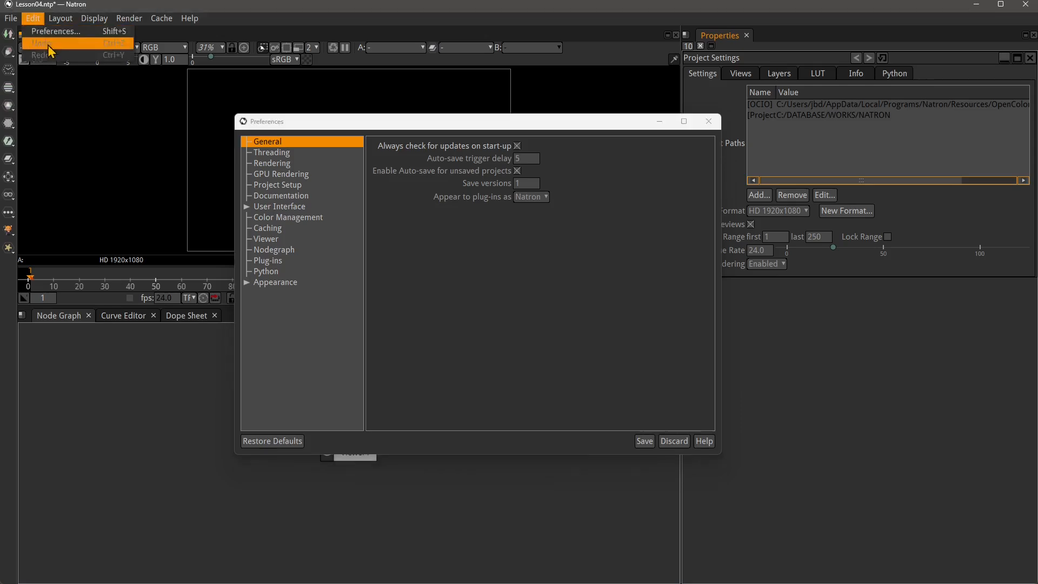
click(52, 43)
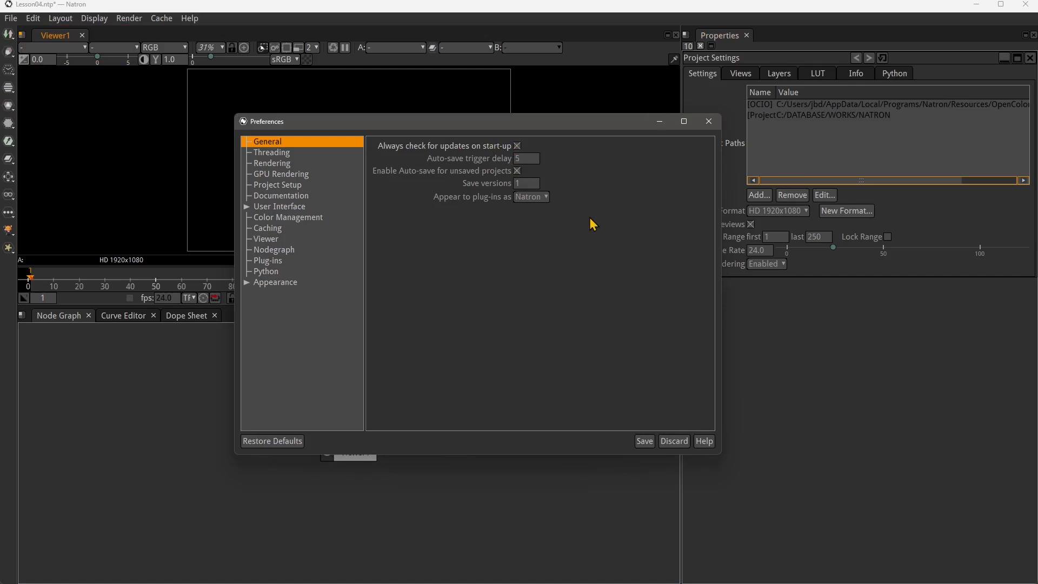
click(519, 159)
click(516, 183)
Review the Threading, Rendering, GPU Rendering and Project Setup preferences, switching the first-image-read project format option off and back on.
click(272, 155)
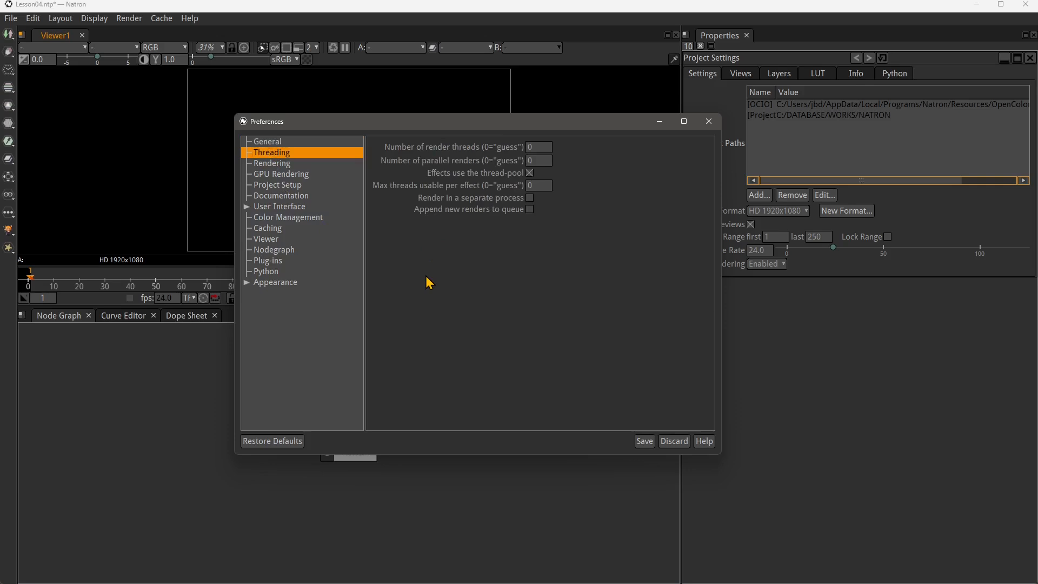
click(281, 163)
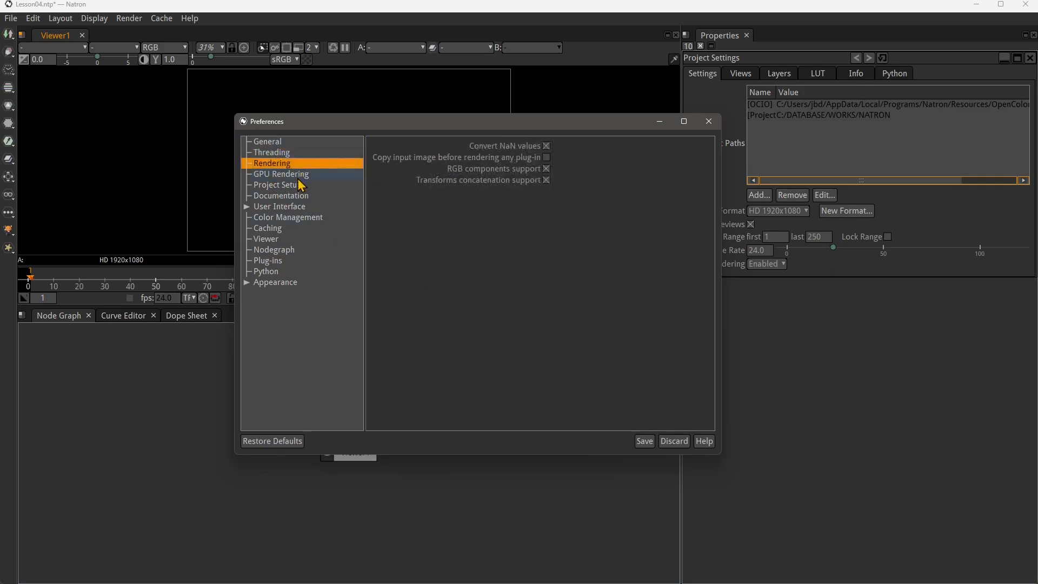
click(292, 174)
click(296, 185)
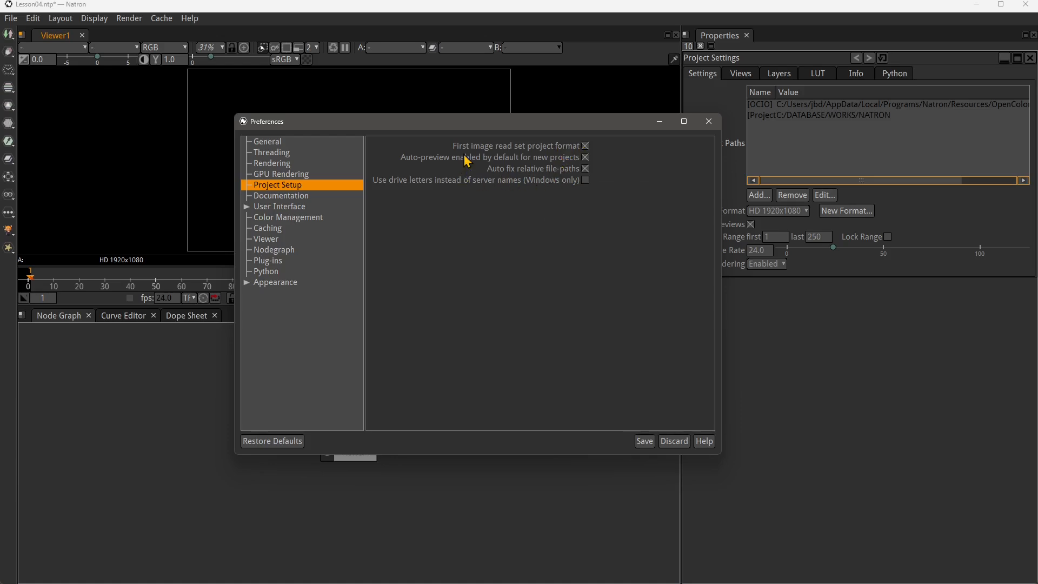
click(585, 146)
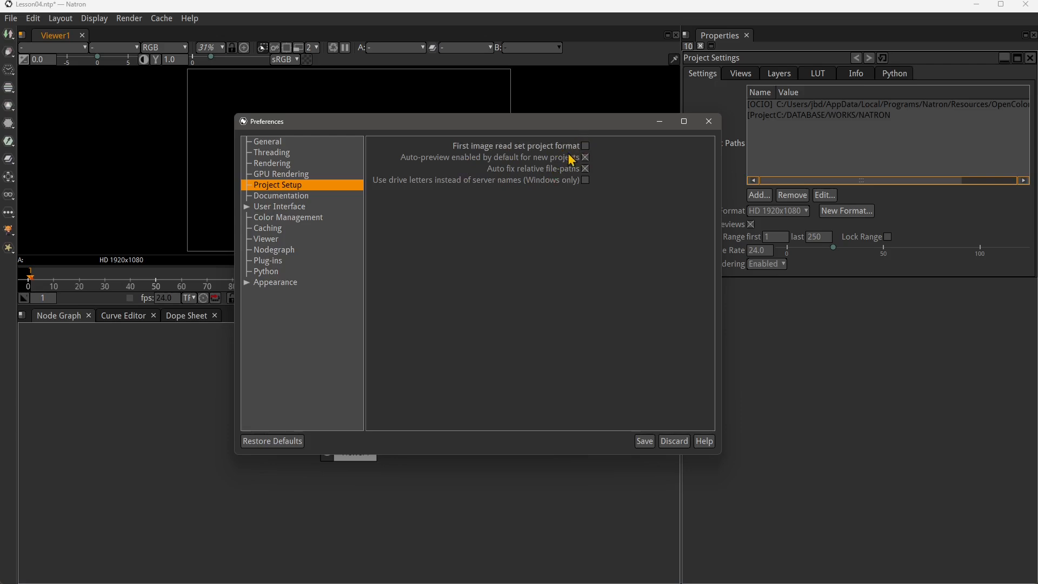
click(585, 146)
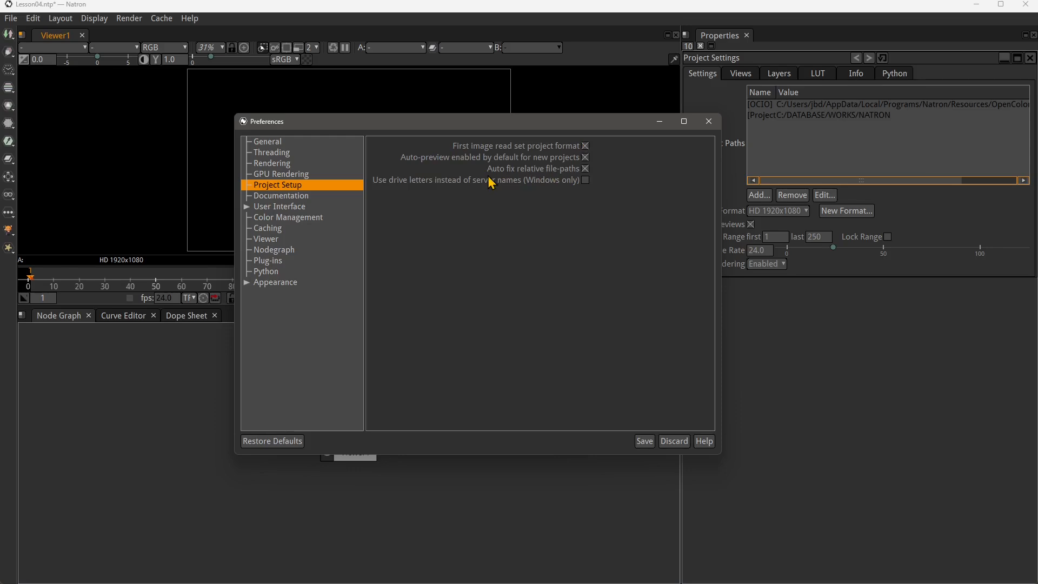
Enable aggressive caching and set the maximum RAM used for caching to 60% of total RAM.
click(267, 228)
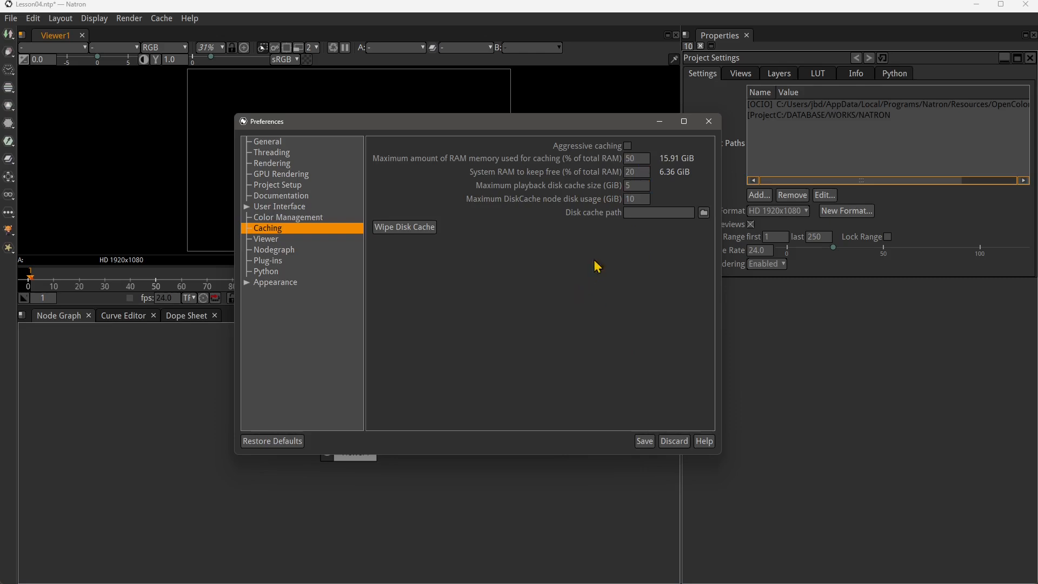
click(626, 147)
mouse_move(615, 154)
mouse_move(547, 163)
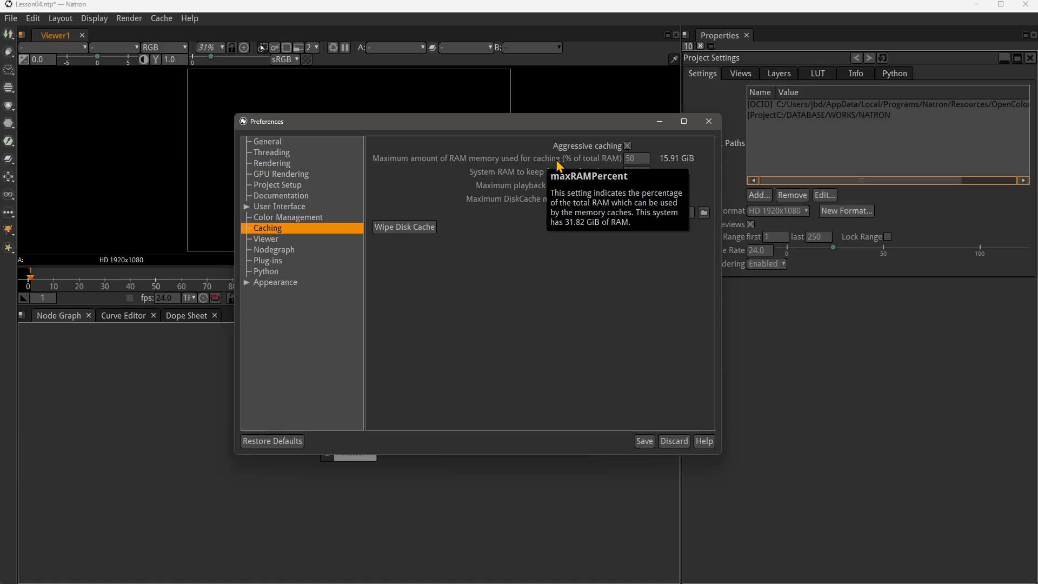
click(632, 159)
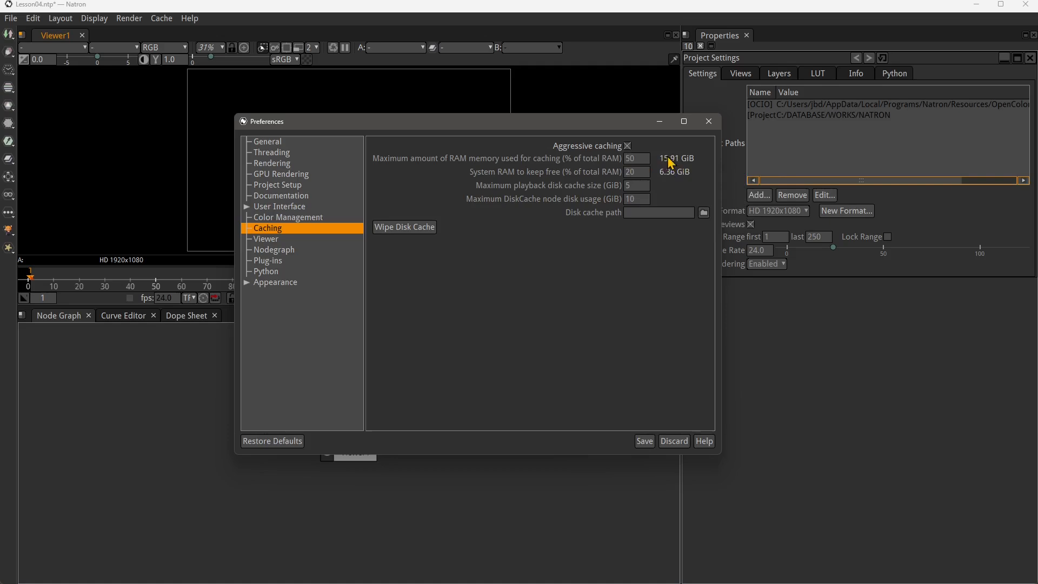
click(636, 161)
text(60)
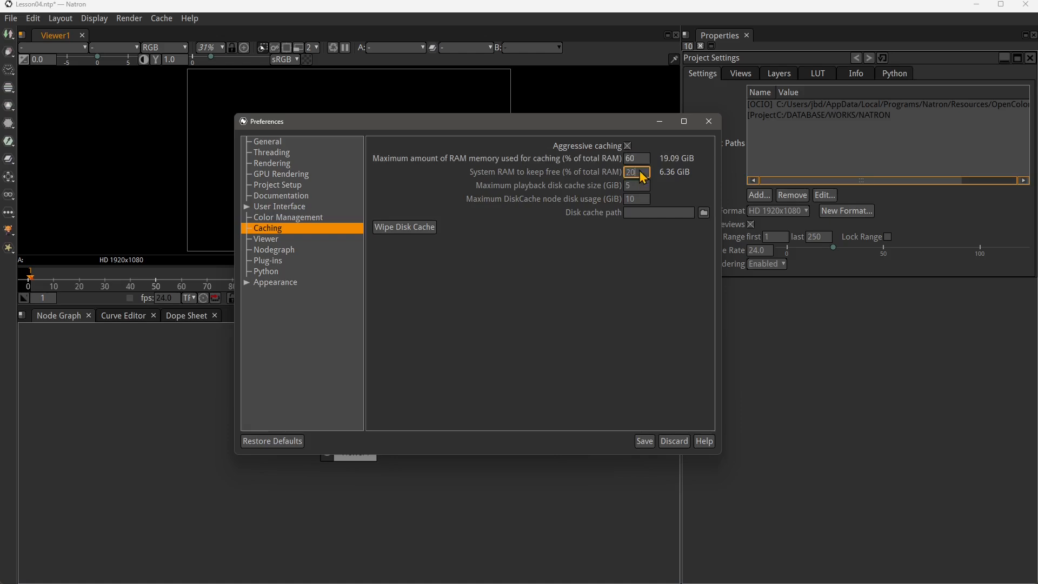
Inspect the RAM and disk cache limits, and browse for a disk cache path without choosing a folder.
click(637, 173)
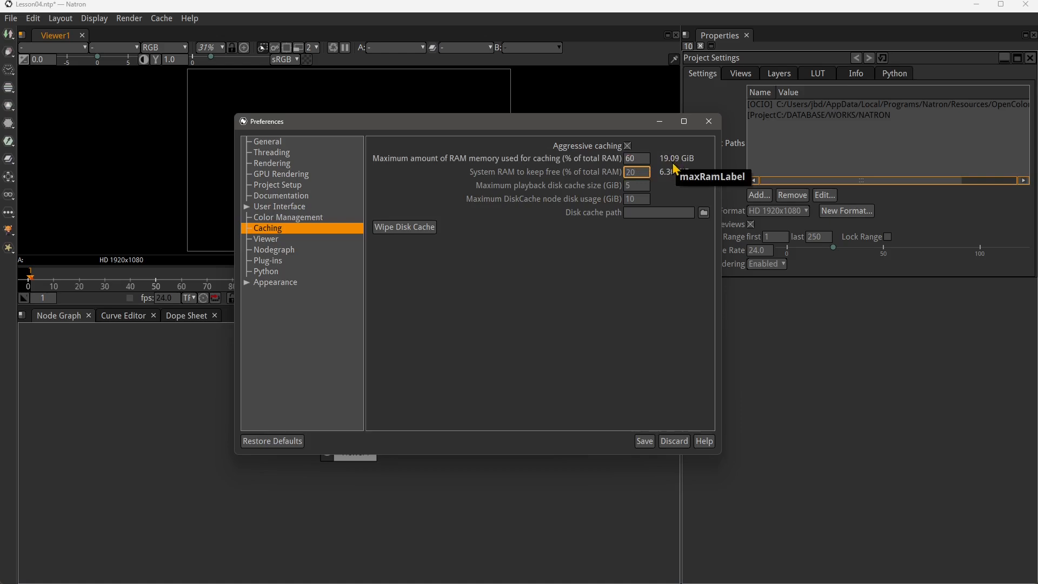
click(643, 159)
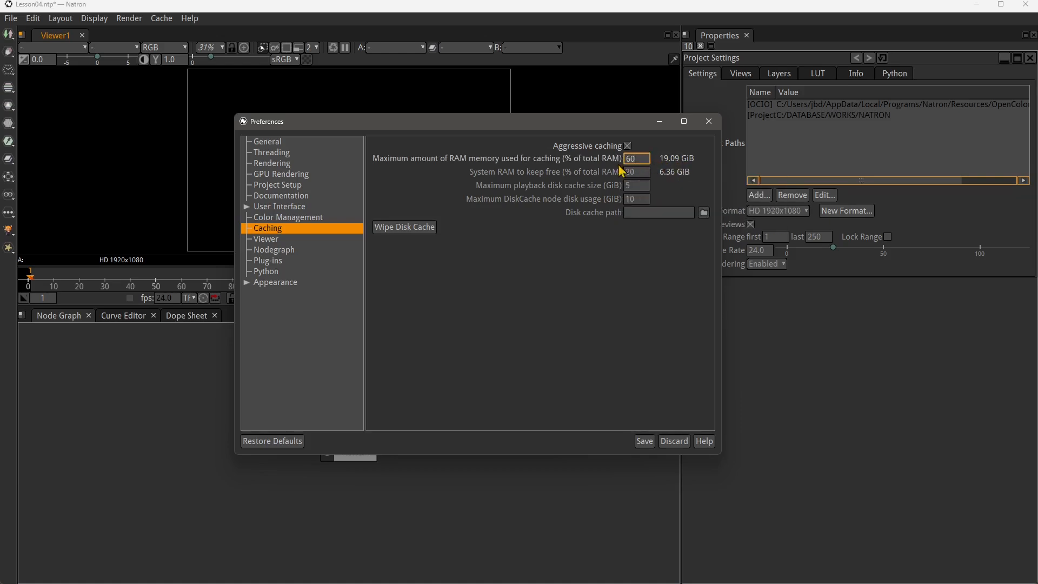
click(485, 176)
double_click(634, 174)
click(632, 187)
click(634, 200)
click(641, 212)
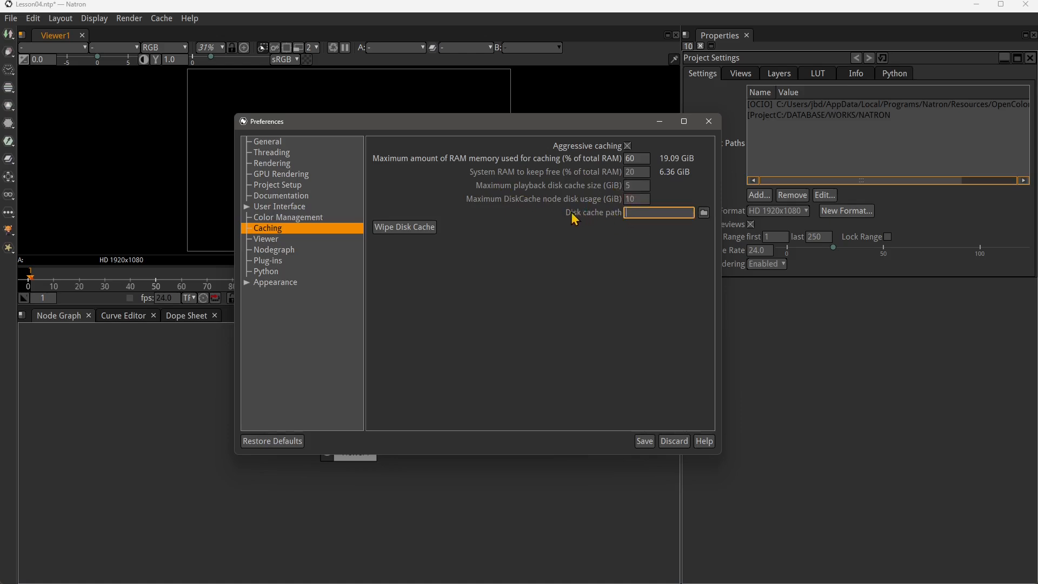
click(704, 213)
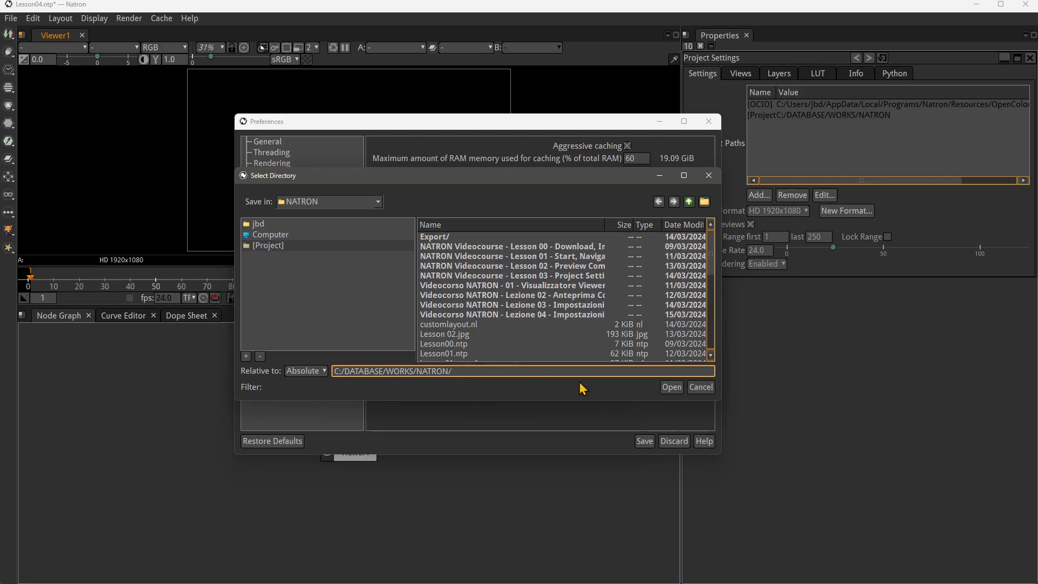
click(699, 389)
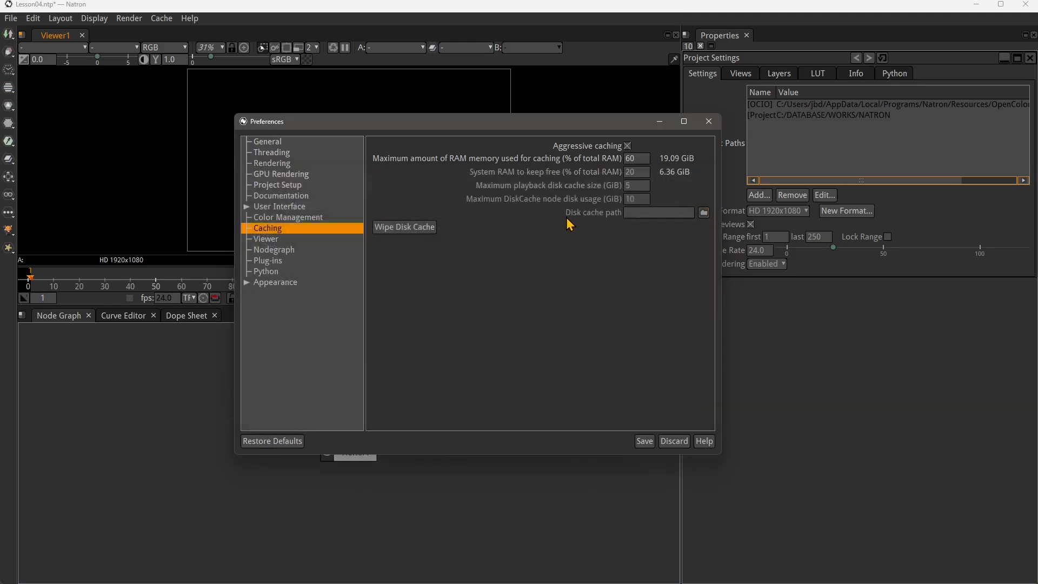
Switch to File Explorer and examine the full path of the Natron folder under AppData\Local\INRIA.
mouse_move(609, 219)
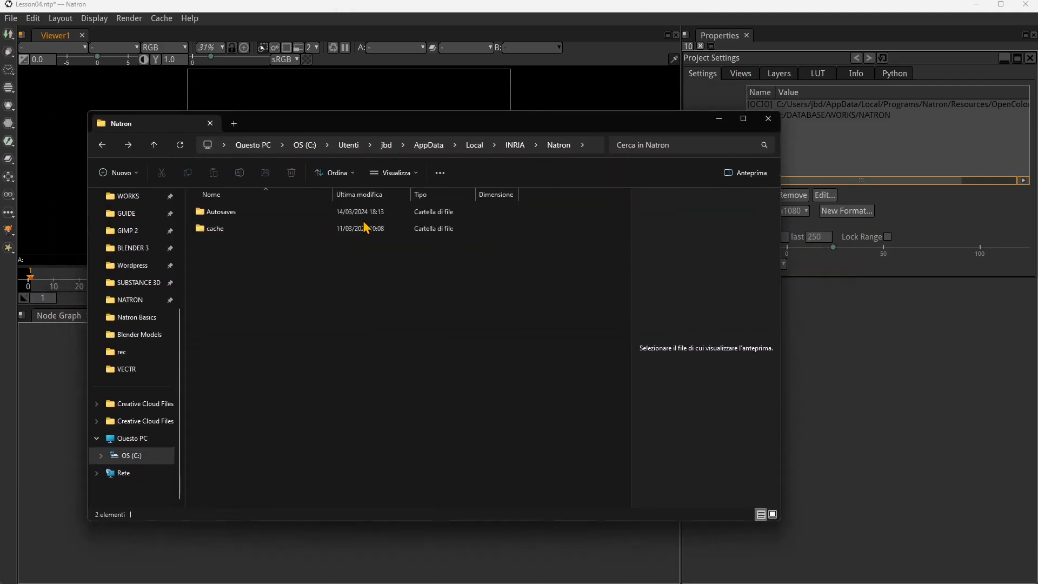
drag(367, 129, 374, 285)
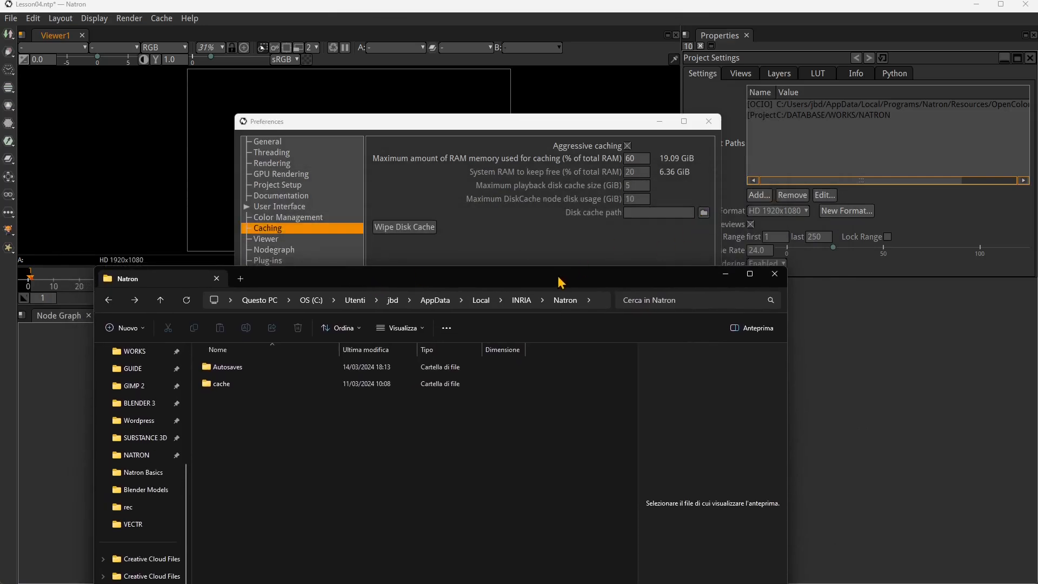
drag(561, 281, 546, 145)
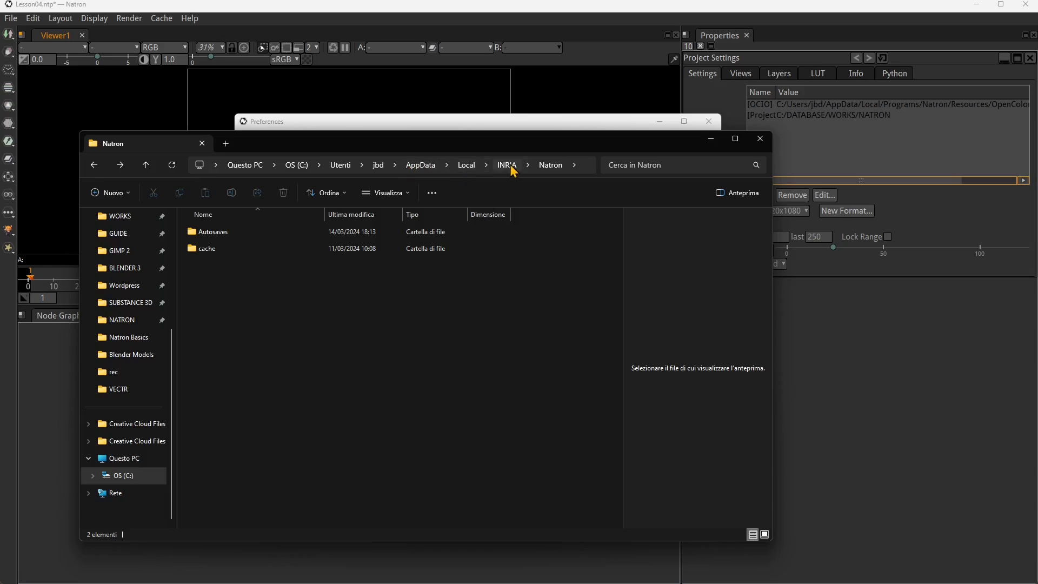
click(583, 164)
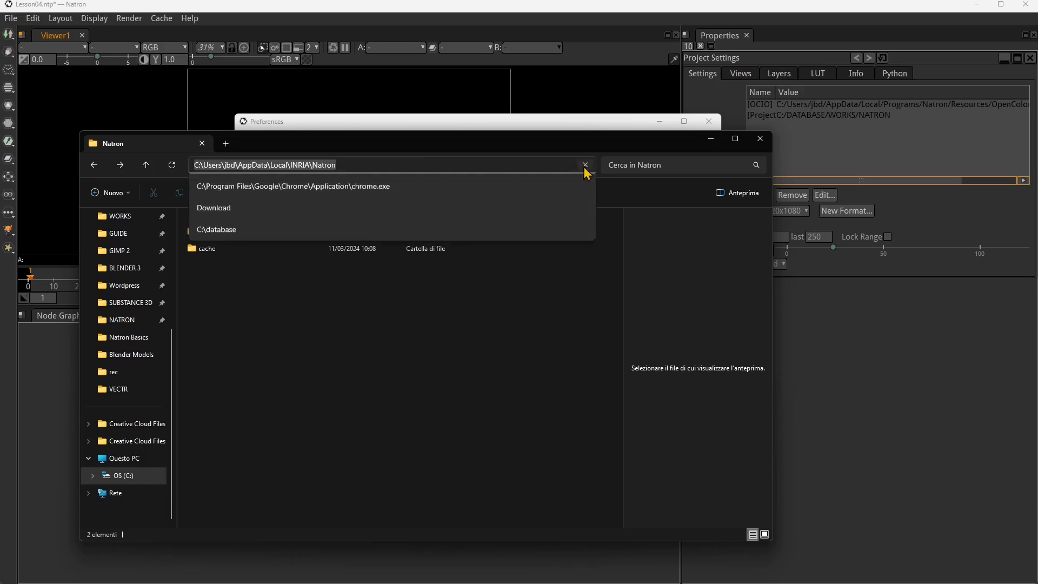
click(351, 166)
drag(382, 166, 184, 166)
click(330, 149)
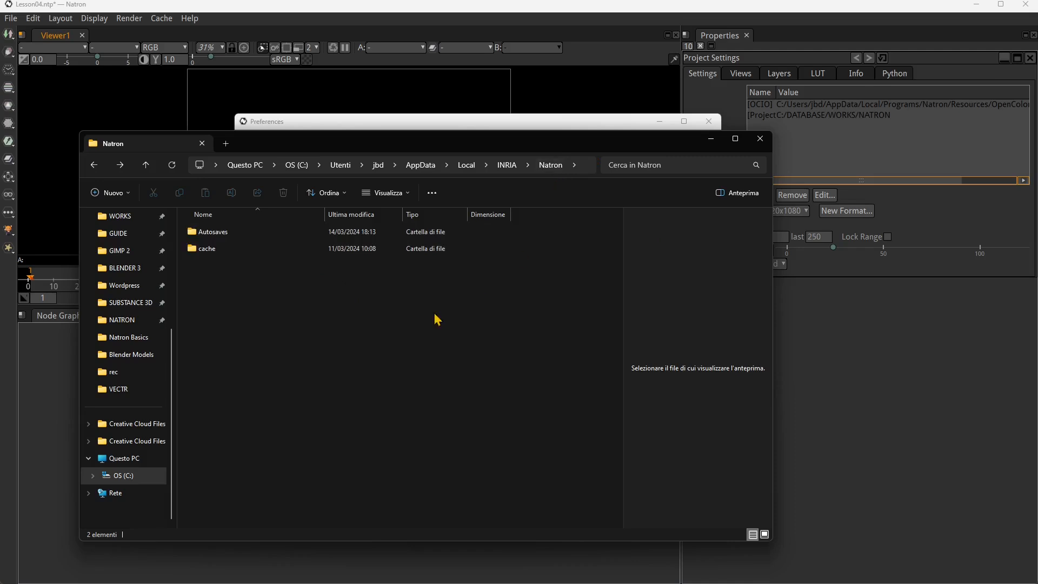
Open the DiskCache folder inside the cache folder and look through its subfolders.
click(214, 252)
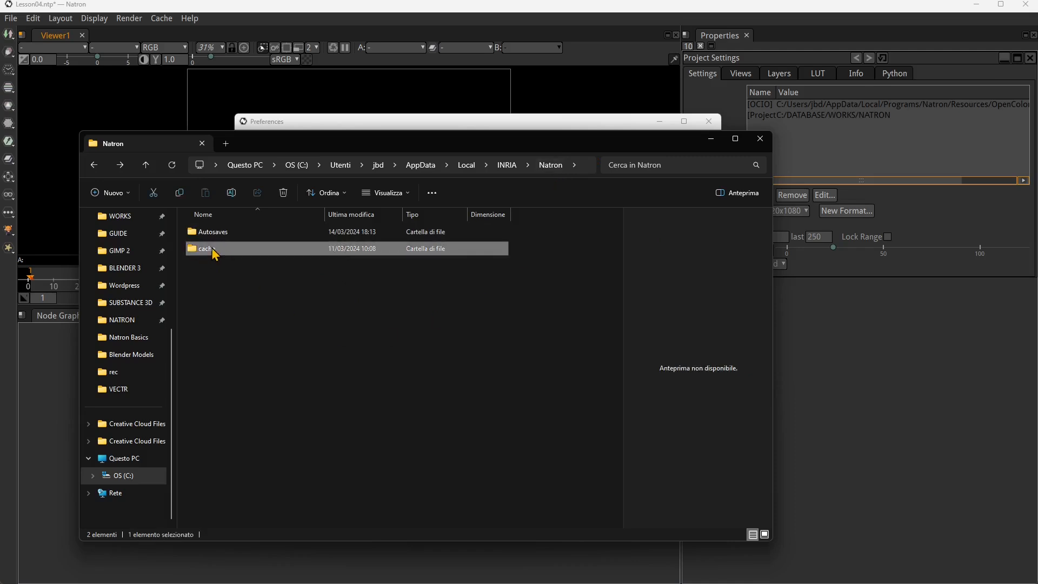
double_click(214, 252)
click(220, 236)
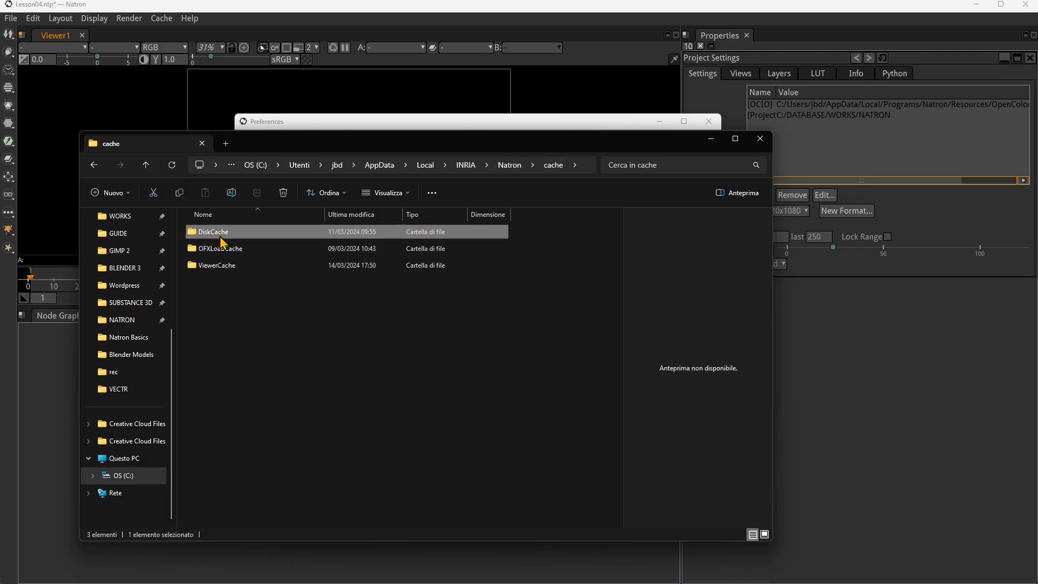
double_click(220, 236)
scroll(248, 324, down, 10)
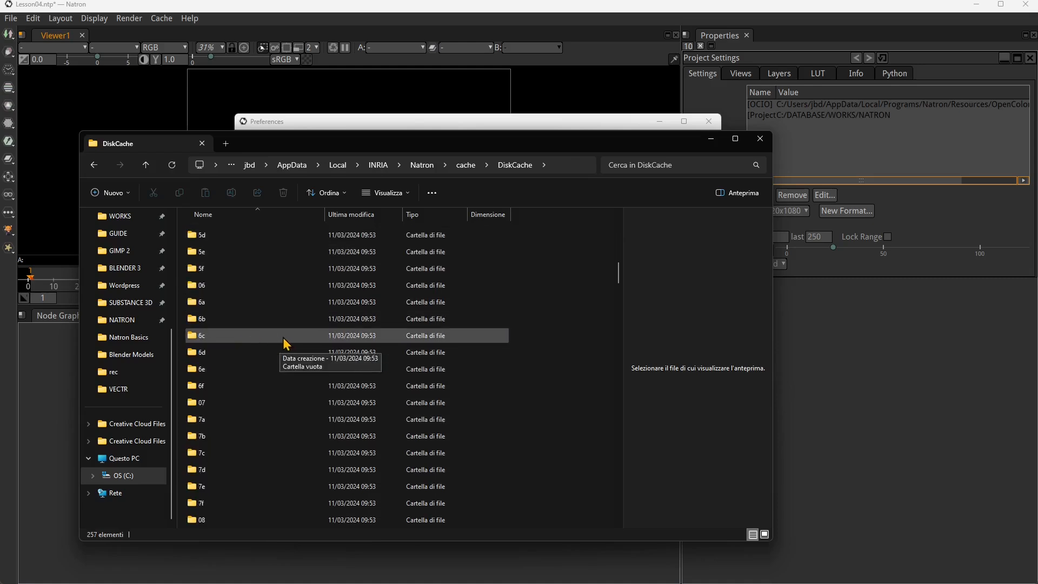
Look through the remaining DiskCache subfolders and return to the Natron folder.
scroll(283, 338, down, 6)
key(alt+Left)
double_click(232, 251)
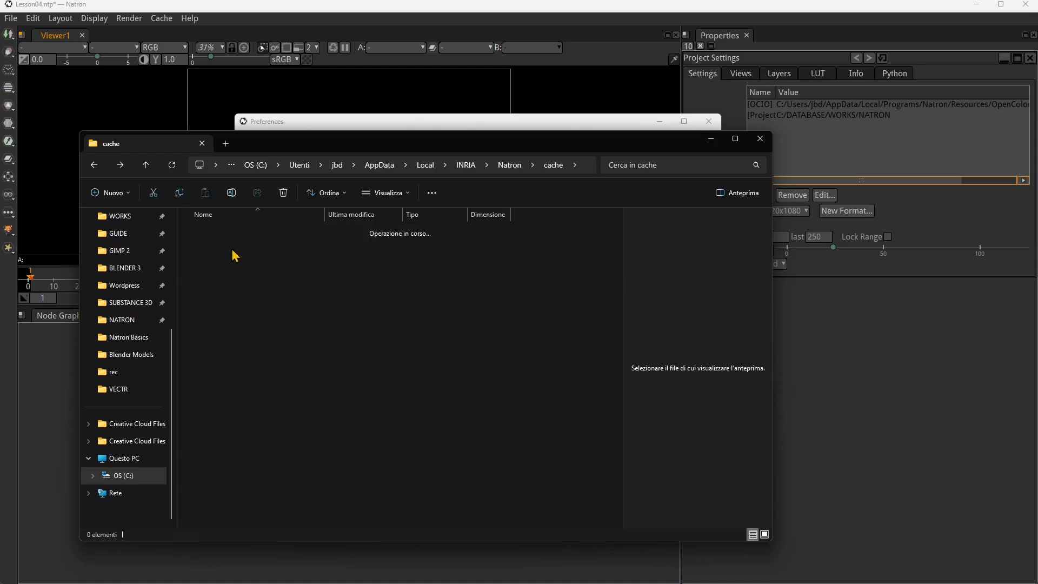
key(alt+Left)
key(alt+Left)
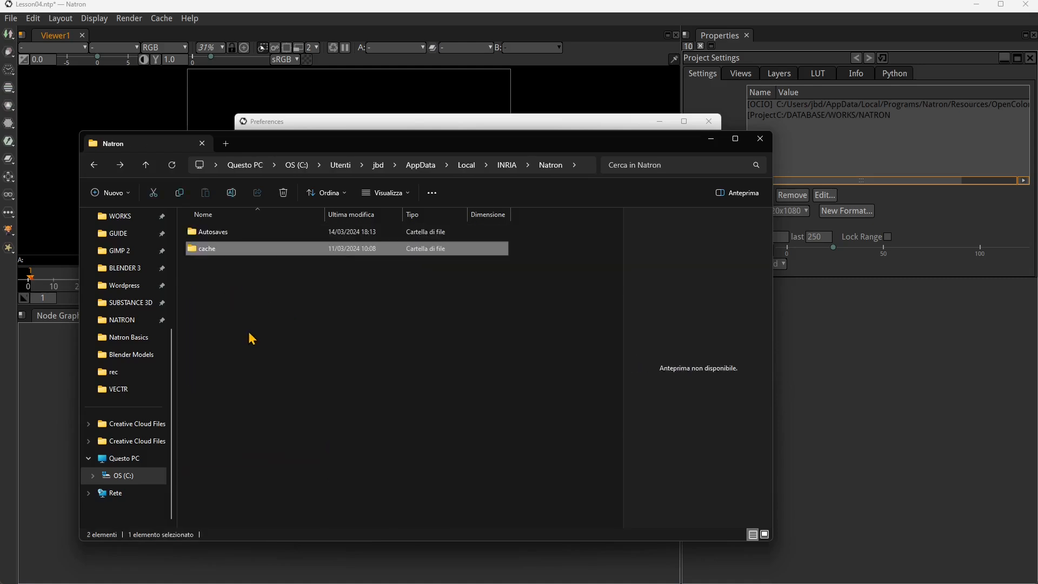
Inspect the contents of the Autosaves folder and return to the Natron folder.
click(219, 233)
double_click(215, 237)
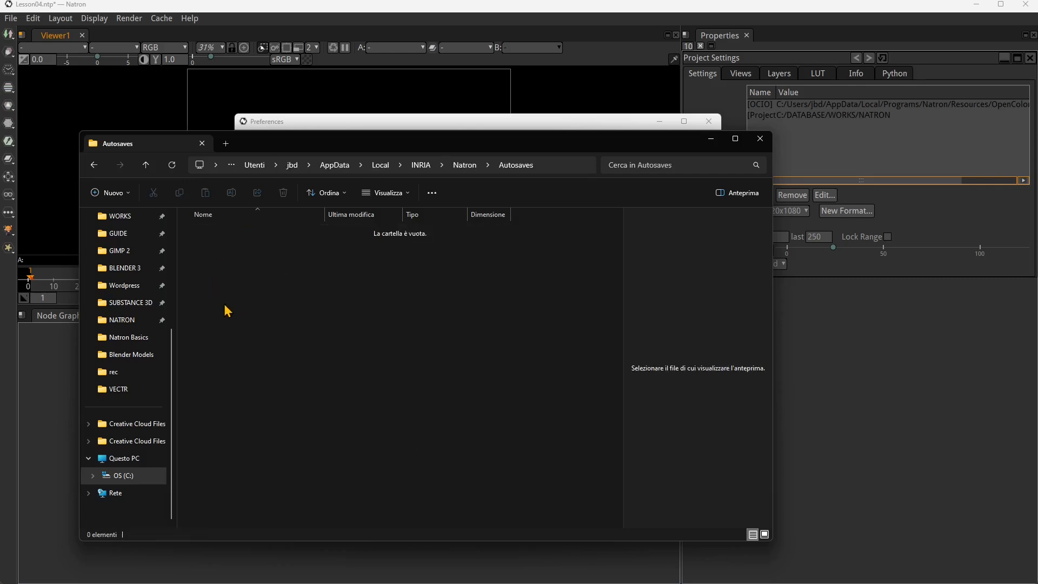
key(alt+Left)
Check the cache folder's size in its properties and close the properties window.
click(213, 254)
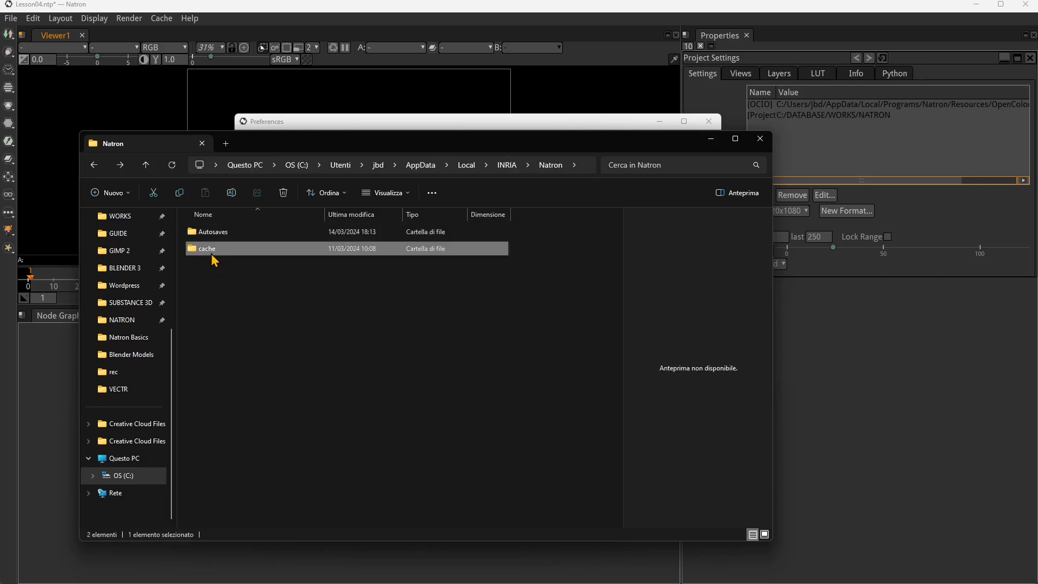
right_click(212, 255)
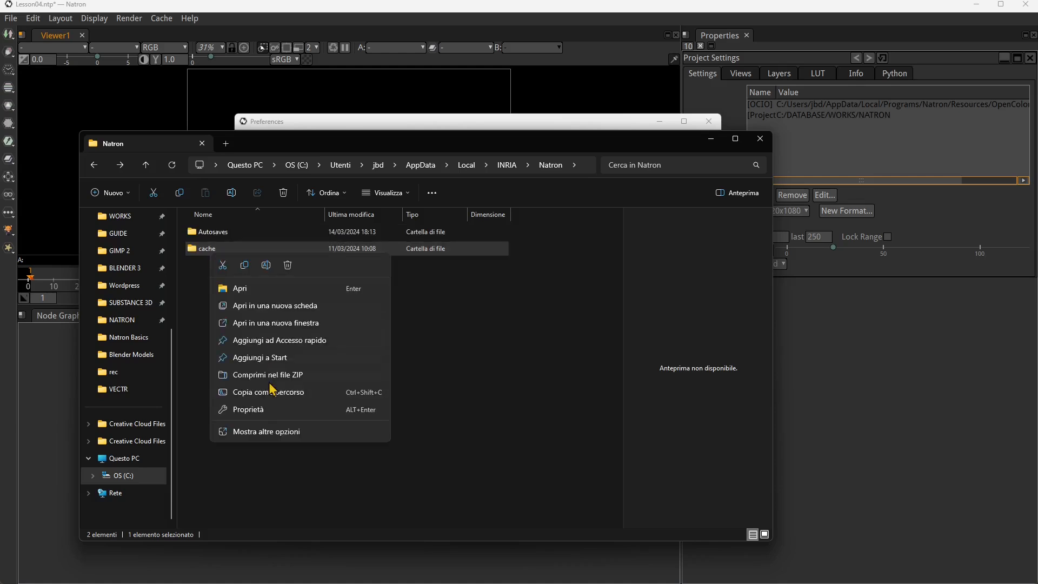
click(263, 412)
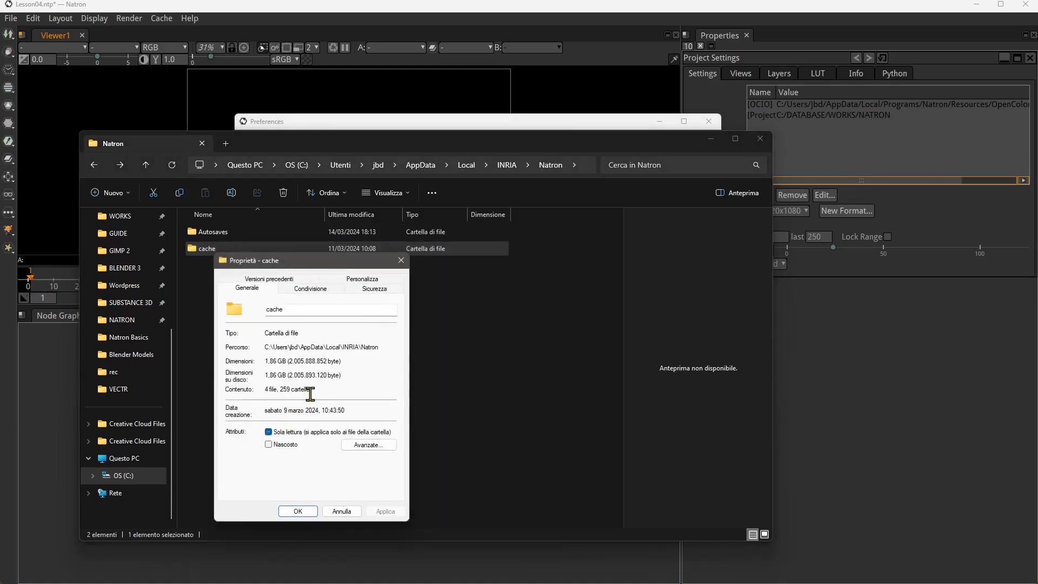
drag(287, 361, 263, 361)
click(401, 260)
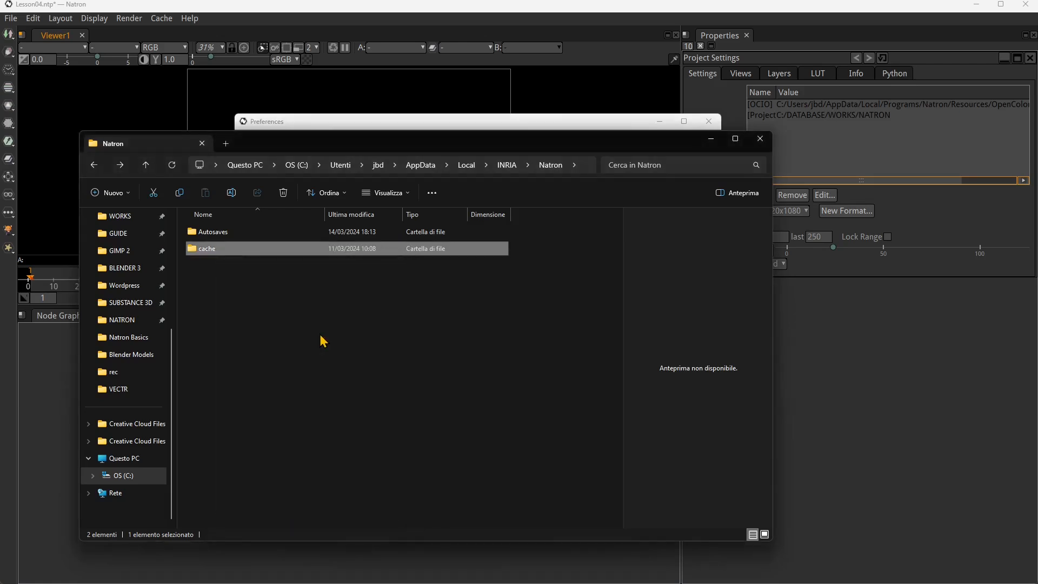
click(290, 337)
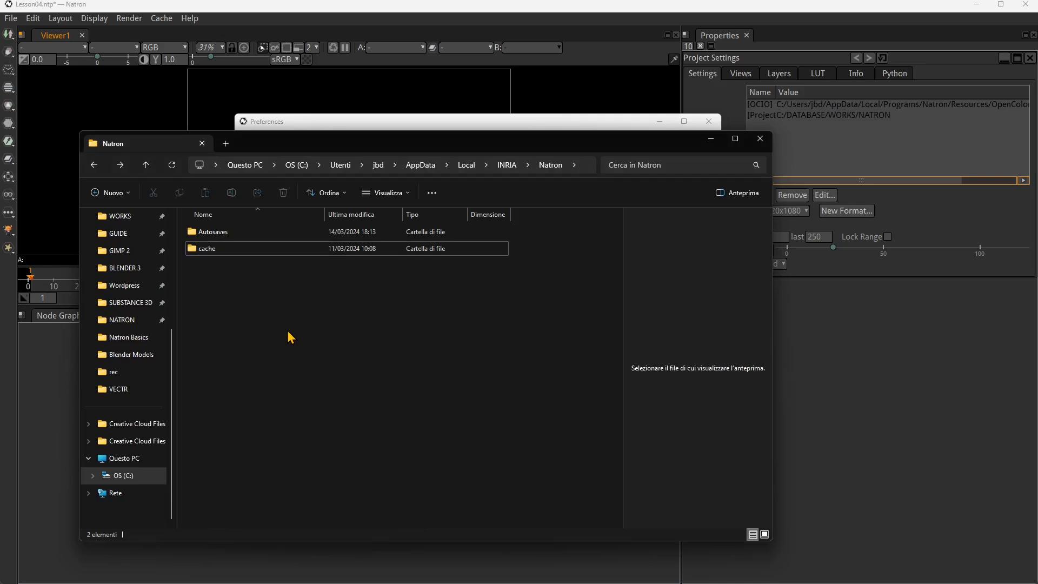
click(216, 250)
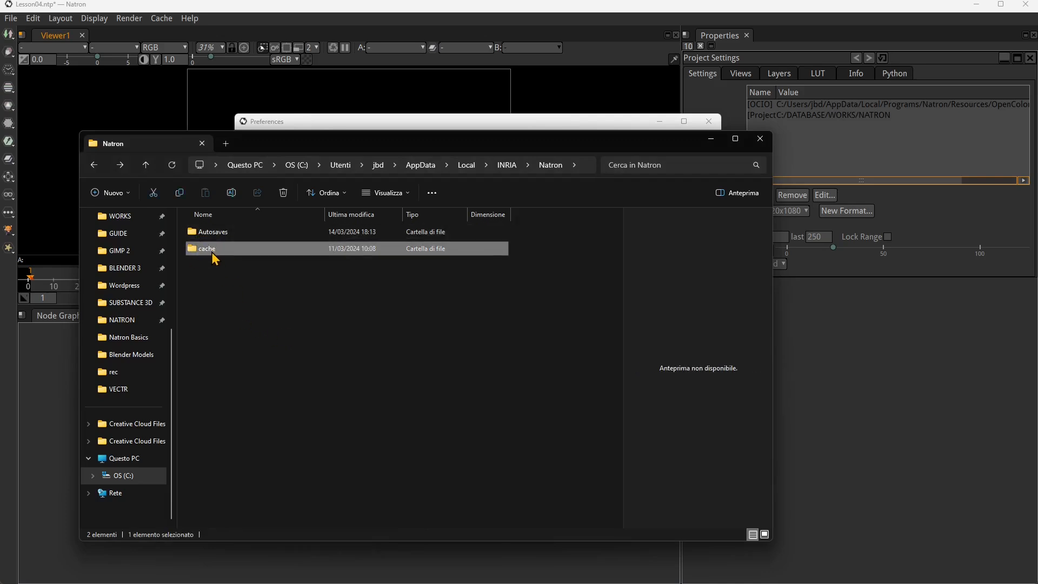
mouse_move(210, 258)
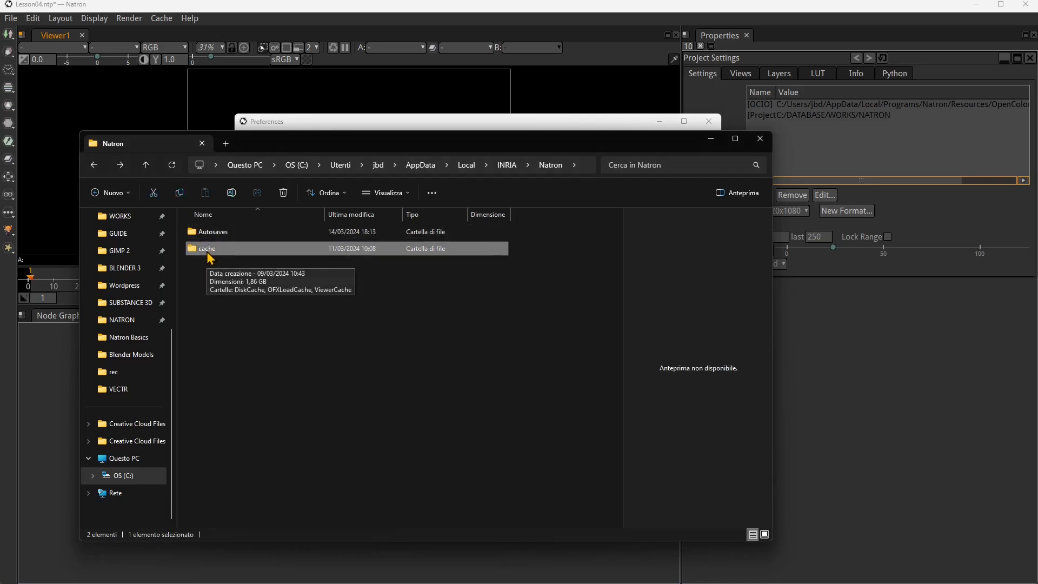
Switch back to Natron's Preferences, wipe the disk cache, and save the preferences.
click(380, 124)
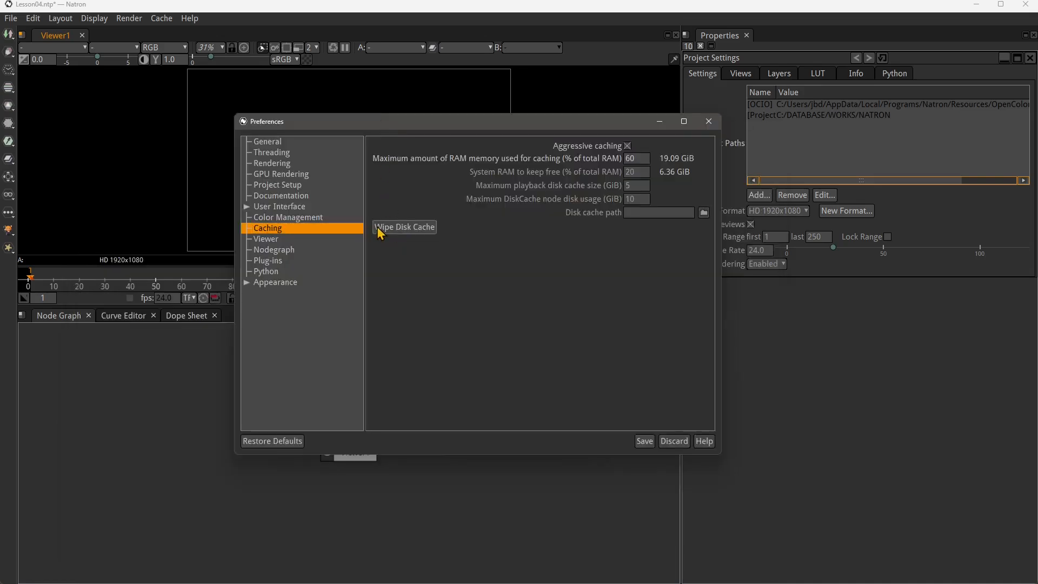
click(405, 230)
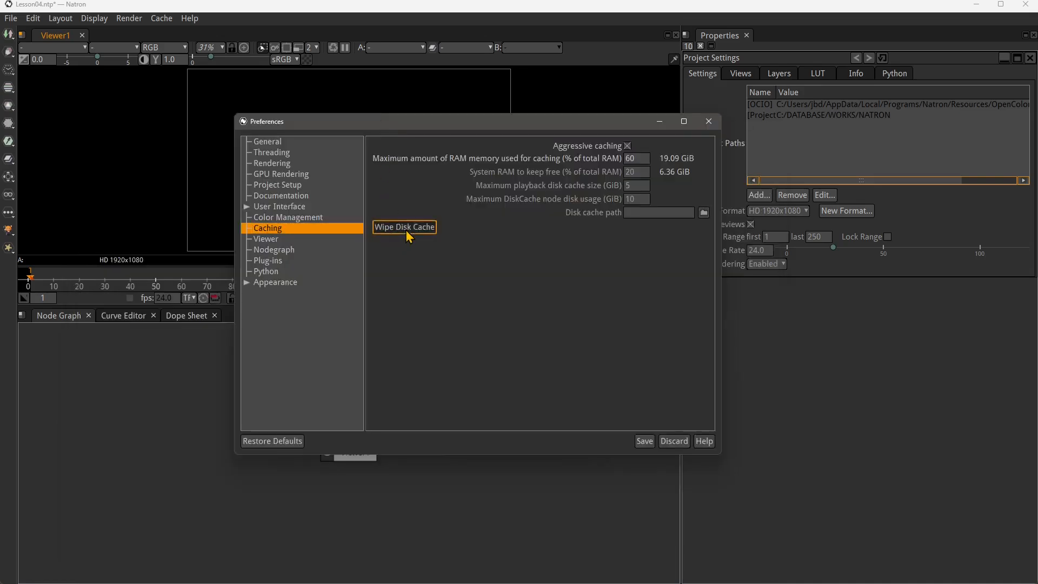
click(402, 236)
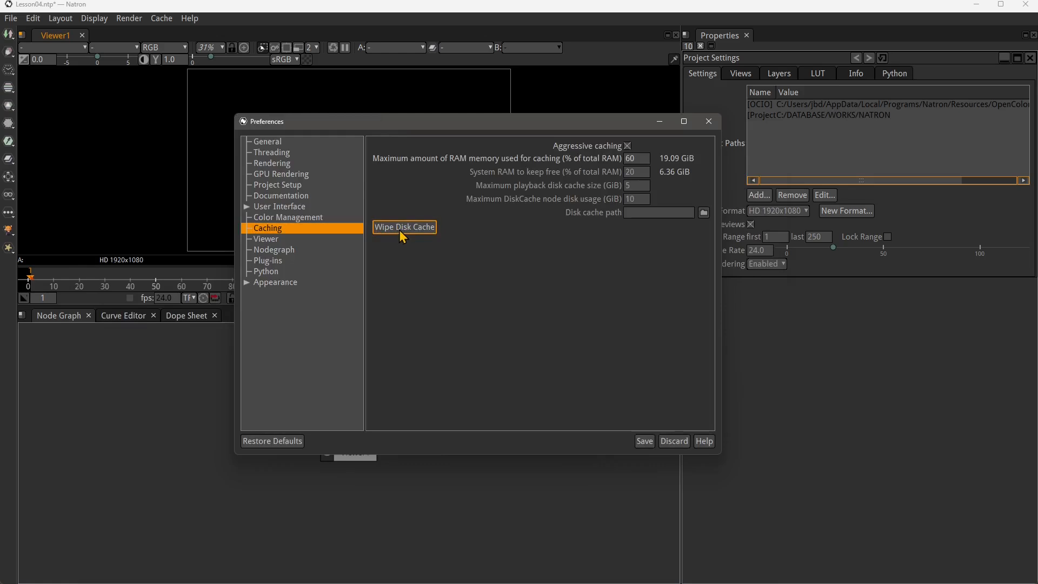
click(307, 231)
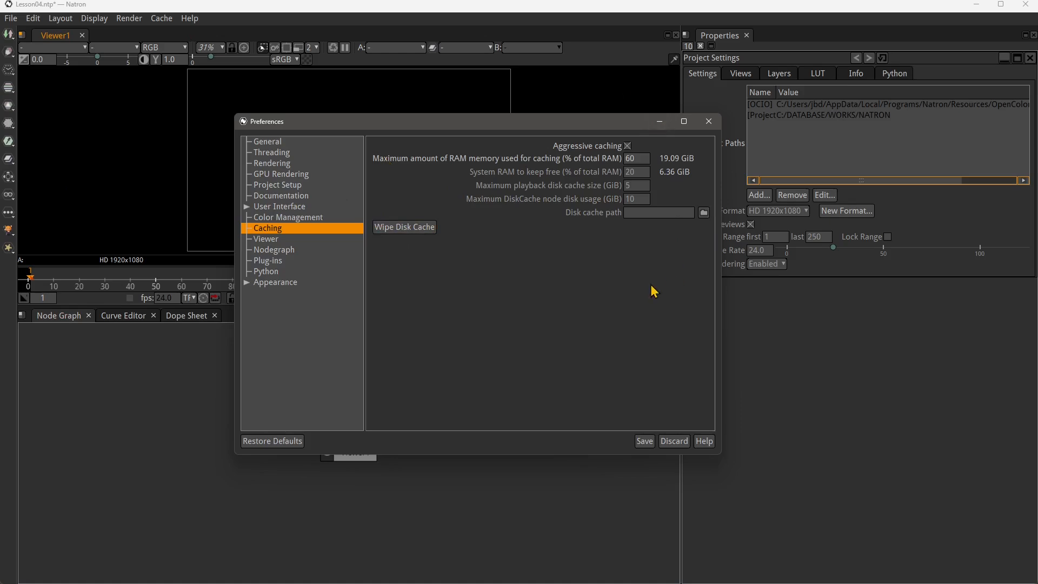
click(644, 442)
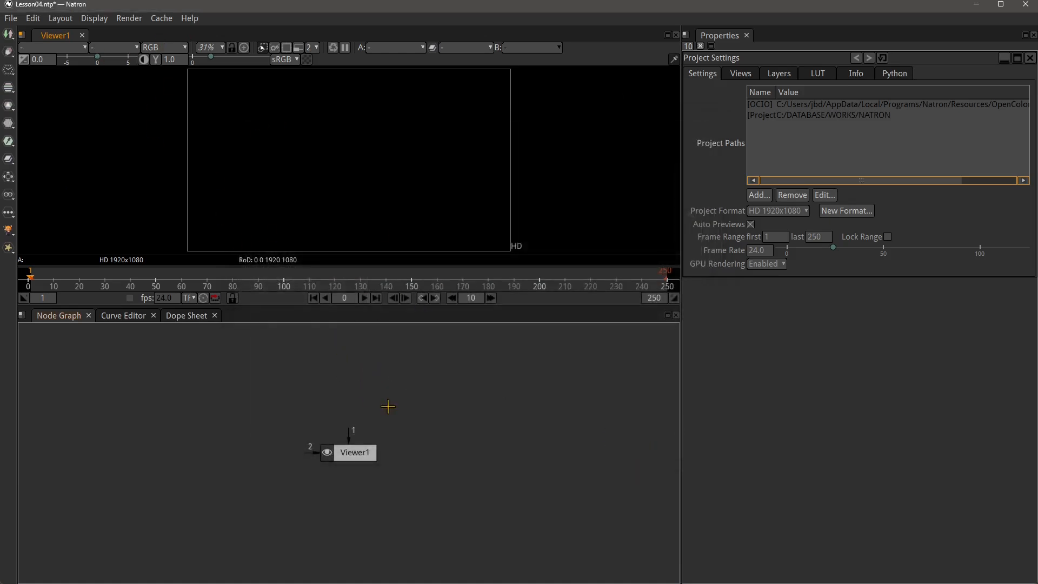
Switch to File Explorer and check the size of the cache folder again in its properties after the wipe.
key(alt+Tab)
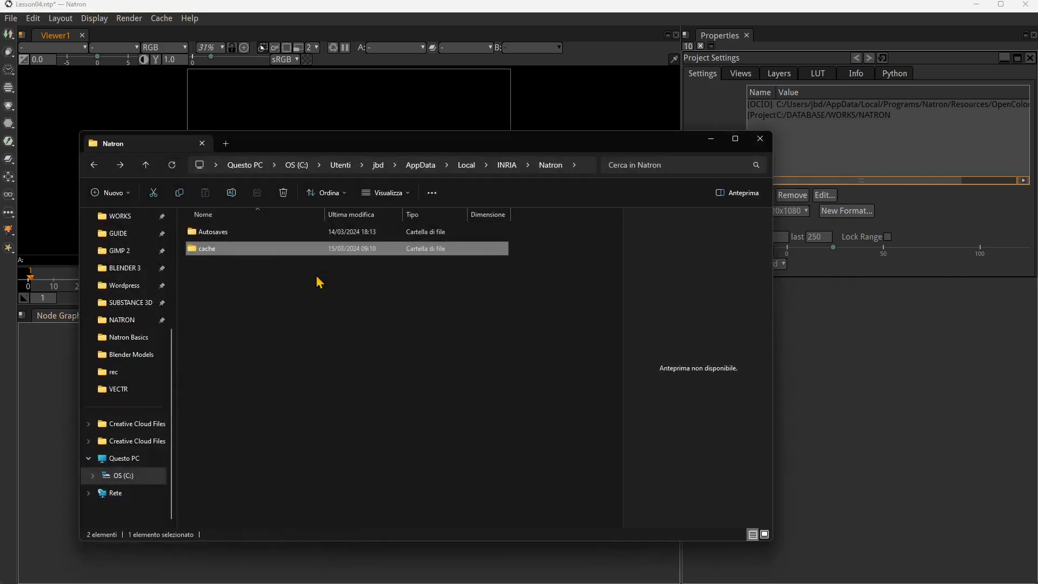
right_click(202, 251)
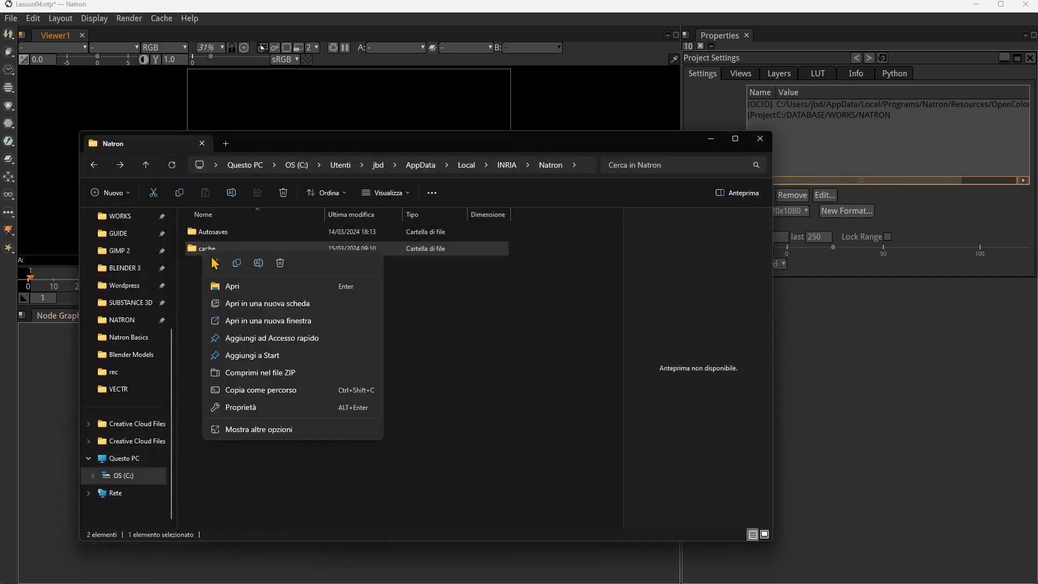
click(251, 413)
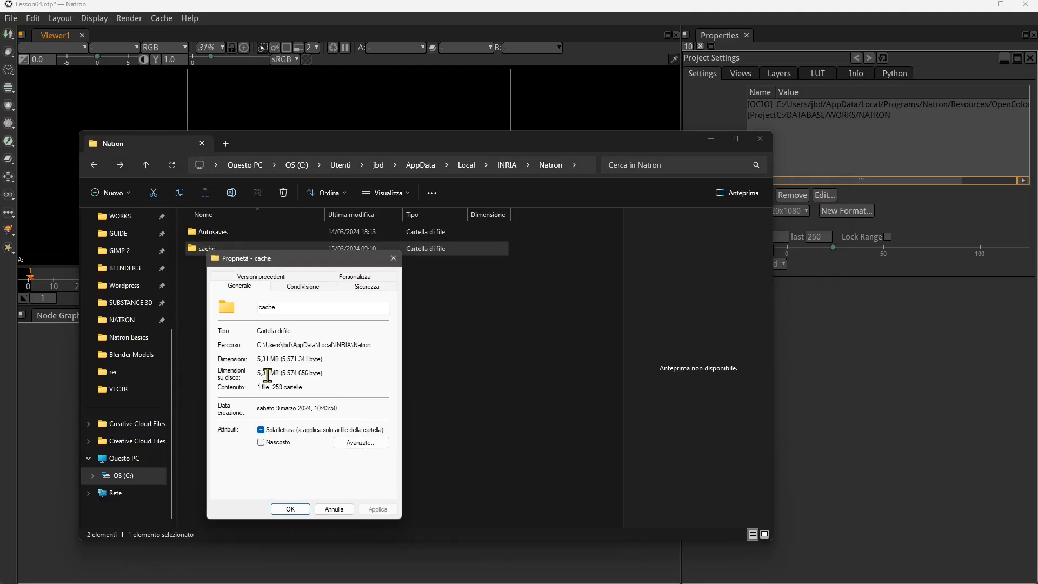
drag(257, 361, 277, 361)
click(394, 259)
click(247, 304)
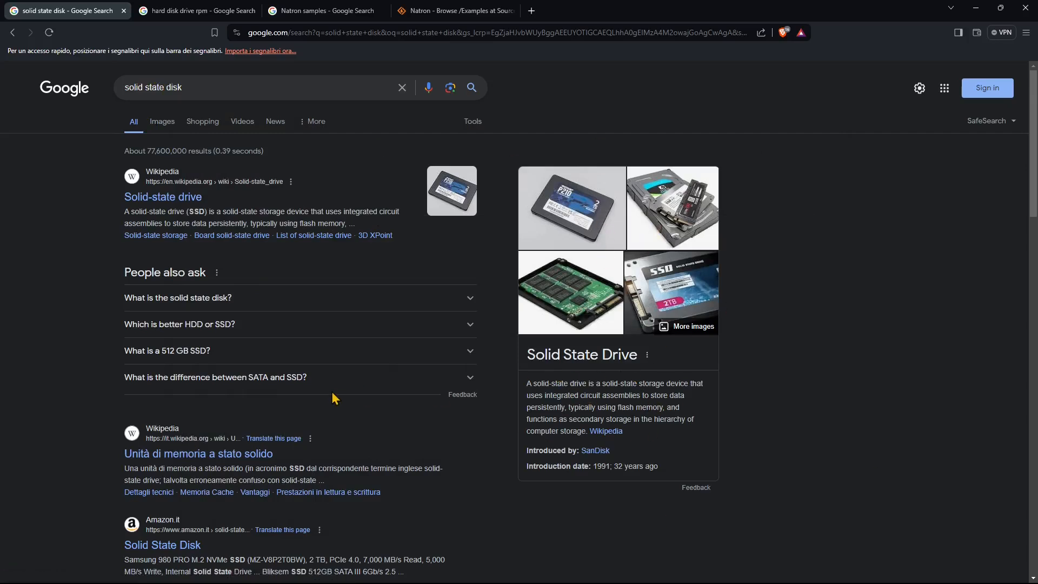
In the browser, shorten the "hard disk drive rpm" search to "hard disk drive" and look through the results and images.
click(169, 10)
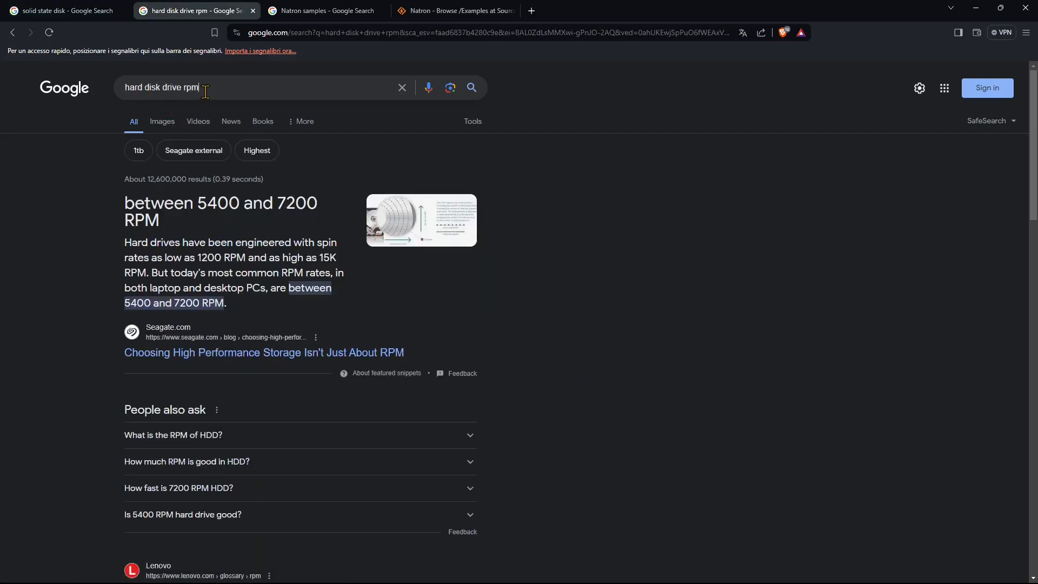
drag(202, 90, 184, 92)
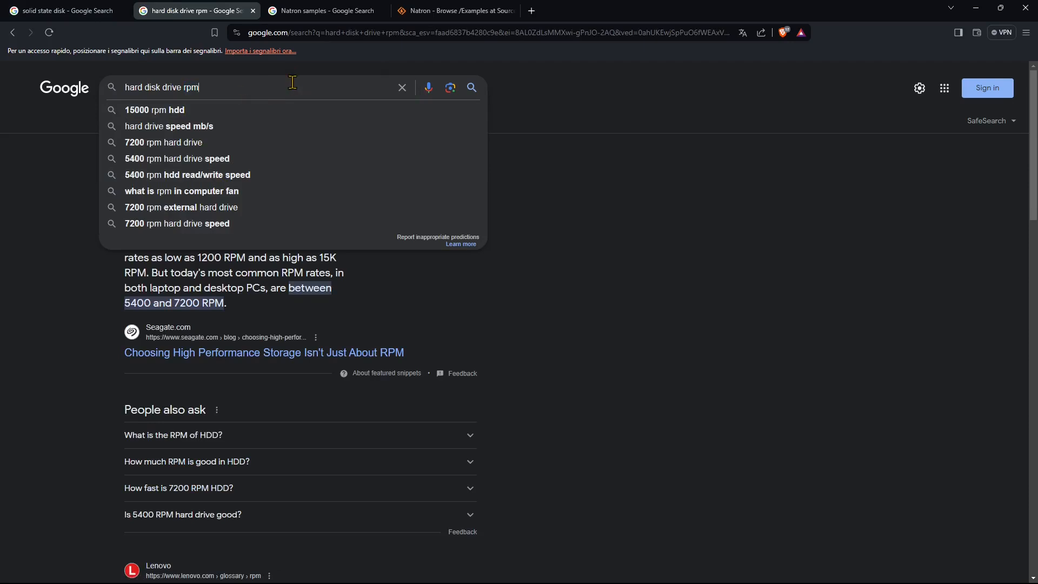
key(BackSpace)
key(BackSpace)
key(BackSpace)
key(BackSpace)
click(94, 224)
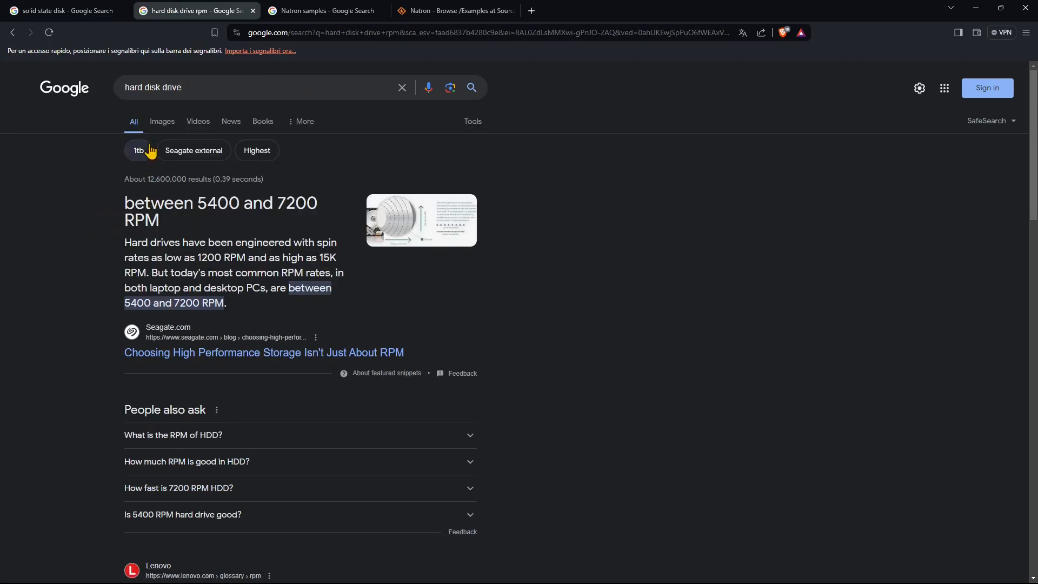
click(193, 93)
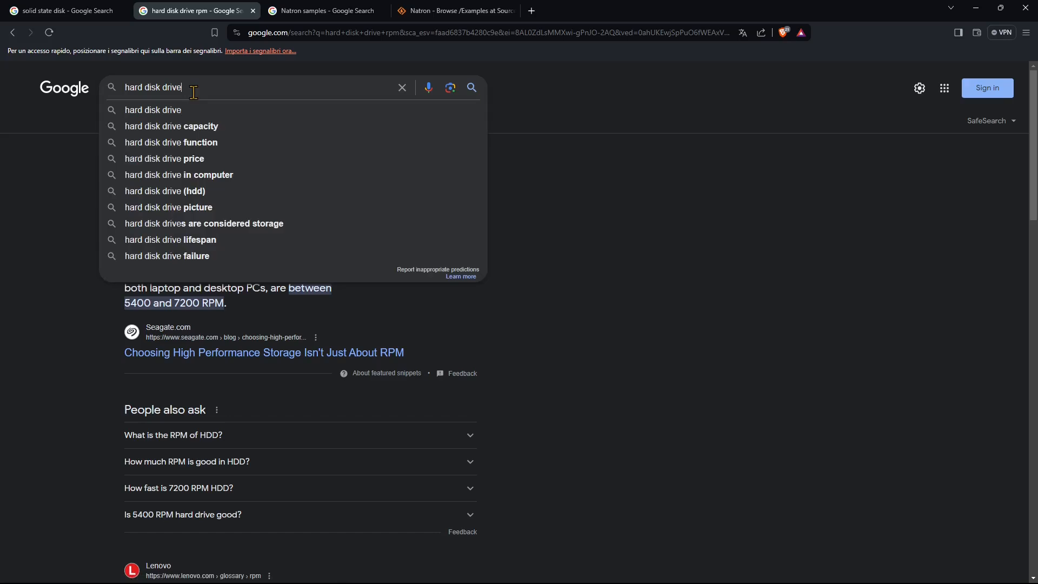
key(Return)
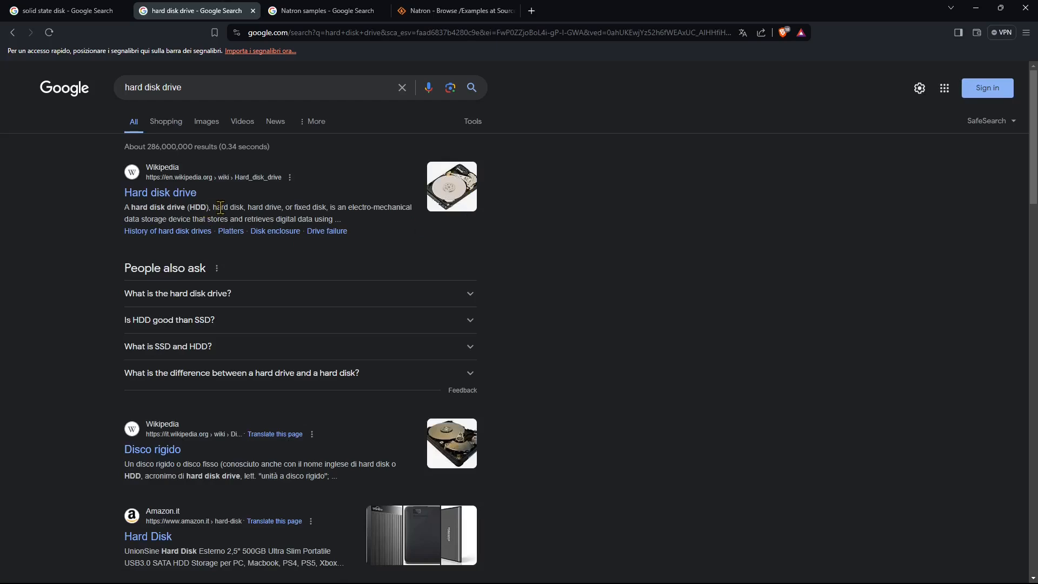
scroll(487, 373, down, 7)
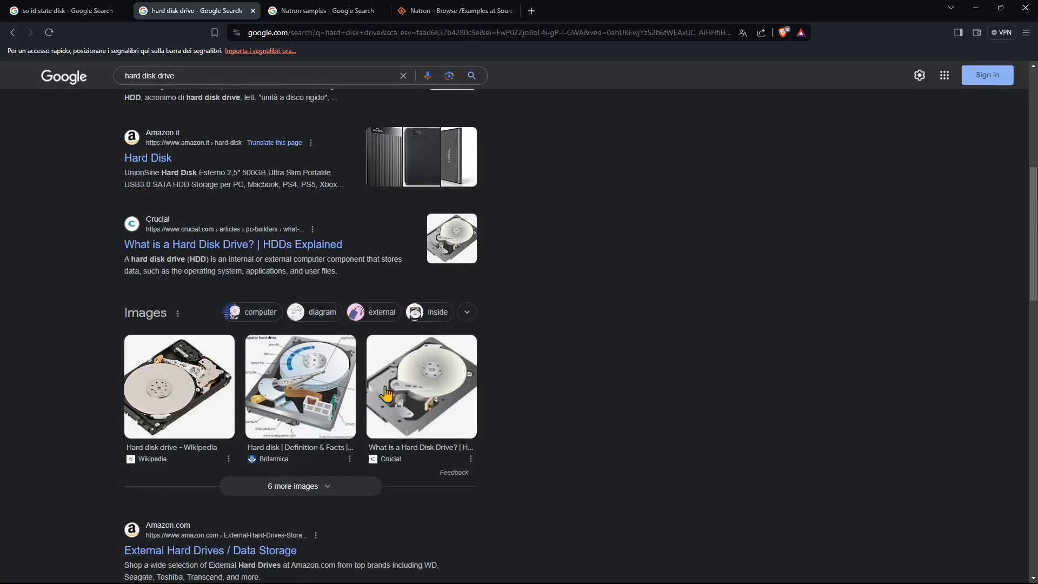